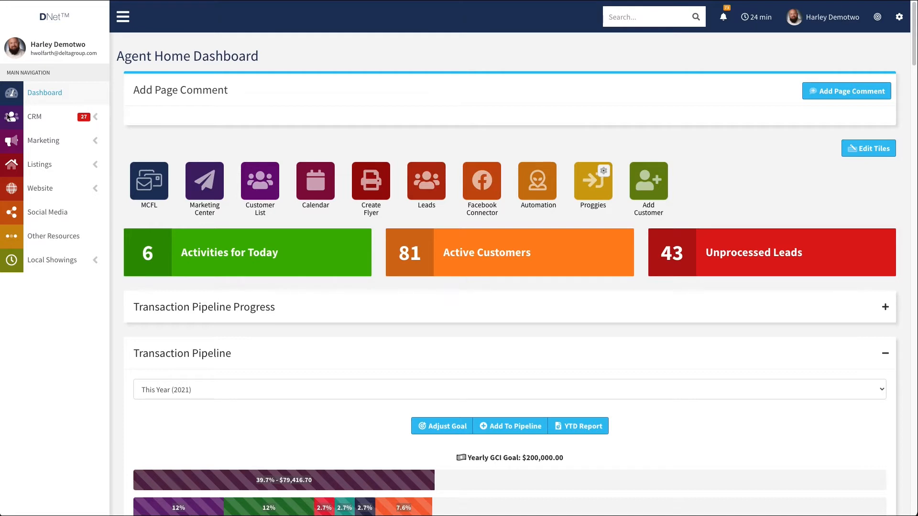
Step: Open the Customer Center under CRM, and open it again by searching for "customer center"
click(96, 118)
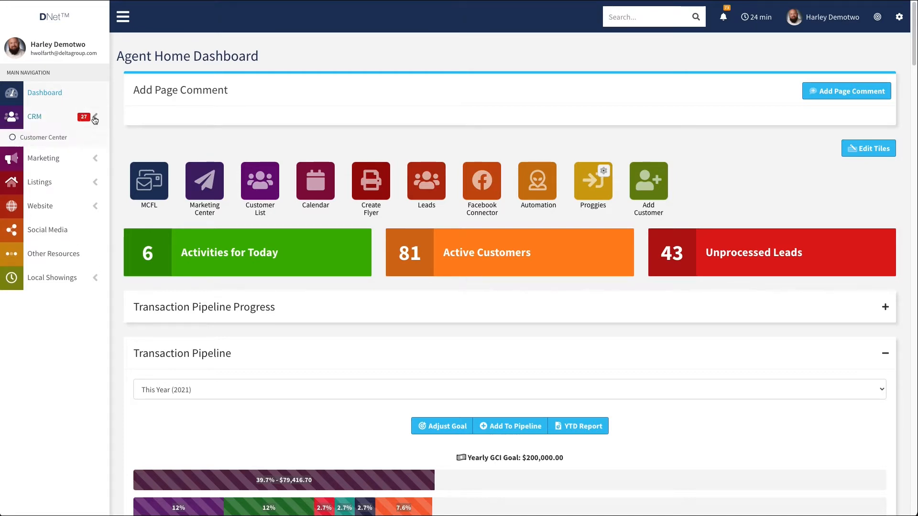
click(35, 138)
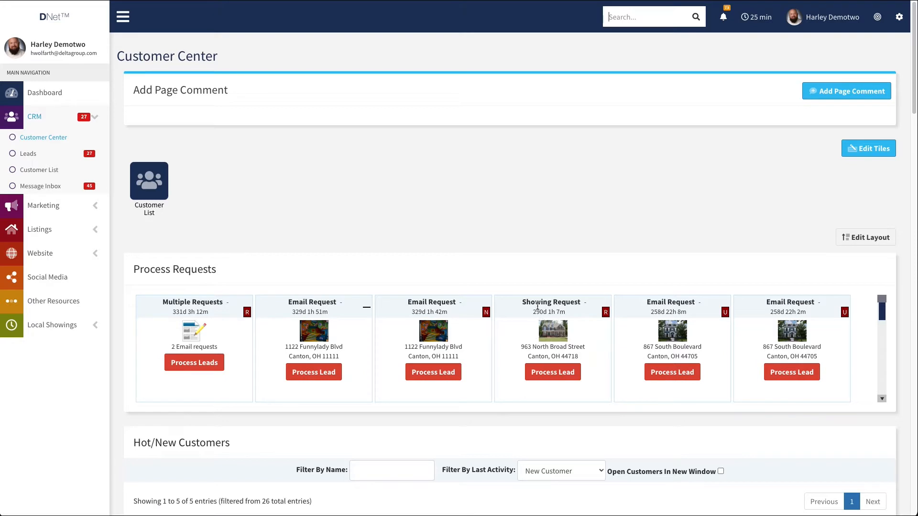
click(620, 17)
text(customer center)
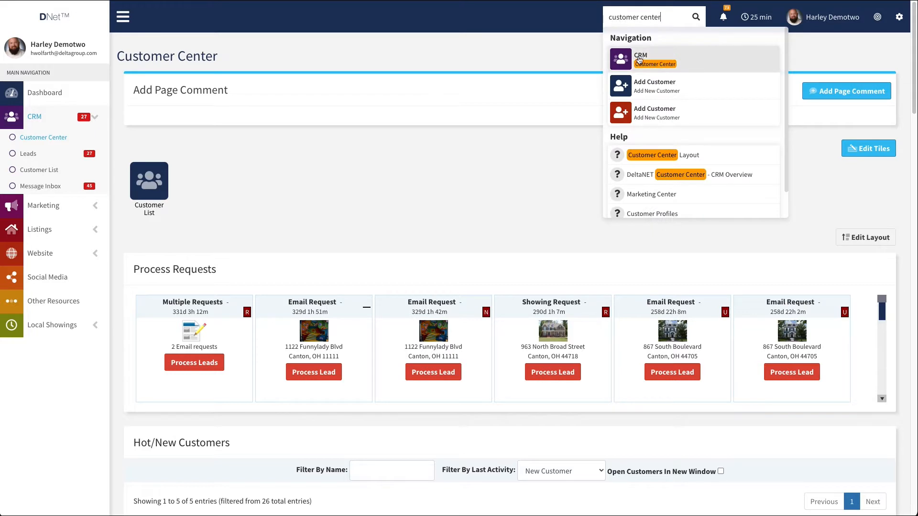
click(694, 63)
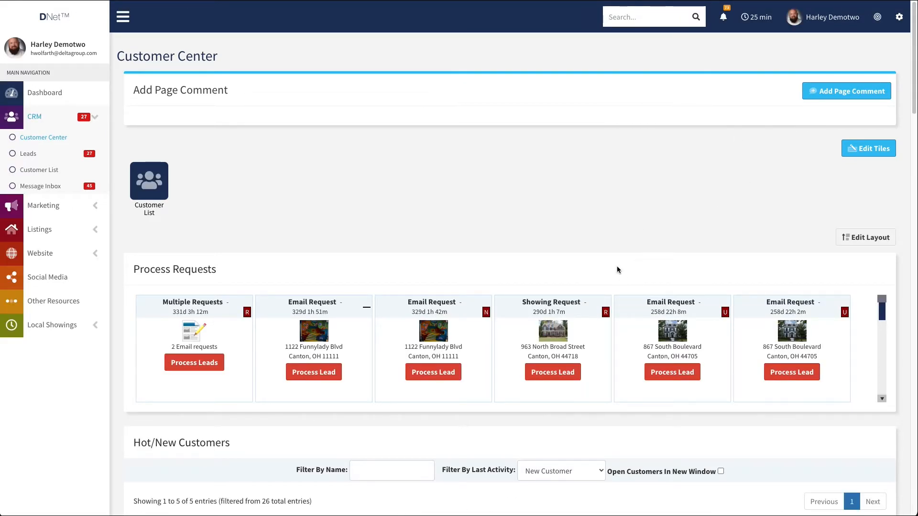
Step: Examine the Customer Center sections and the layout editing options, leaving the layout unsaved
drag(915, 64, 917, 230)
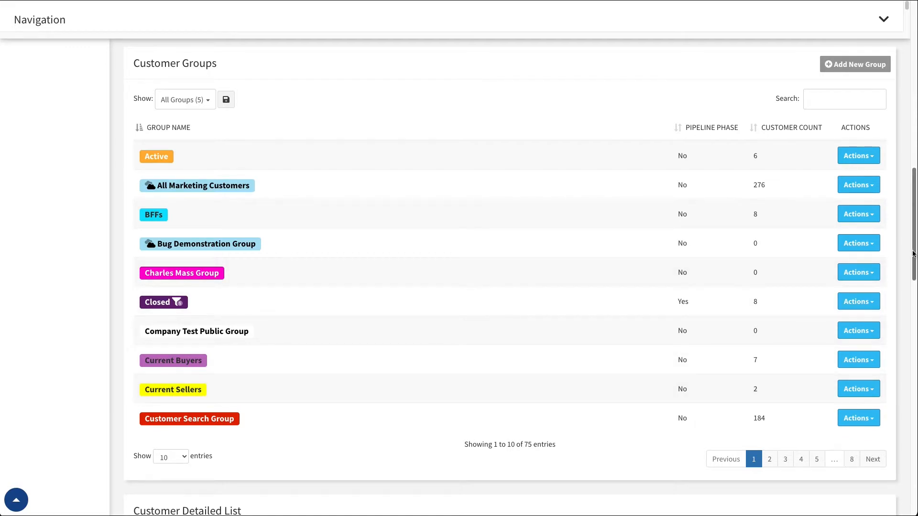
drag(914, 253, 883, 108)
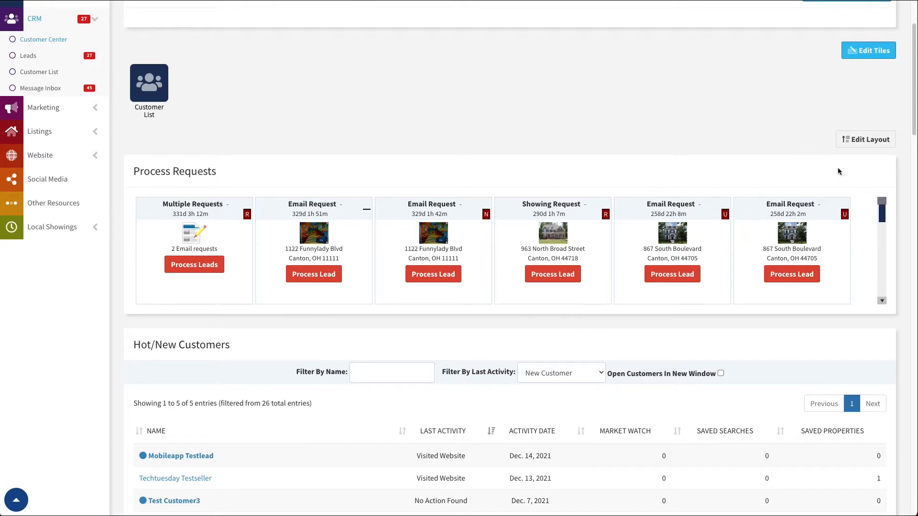
click(859, 141)
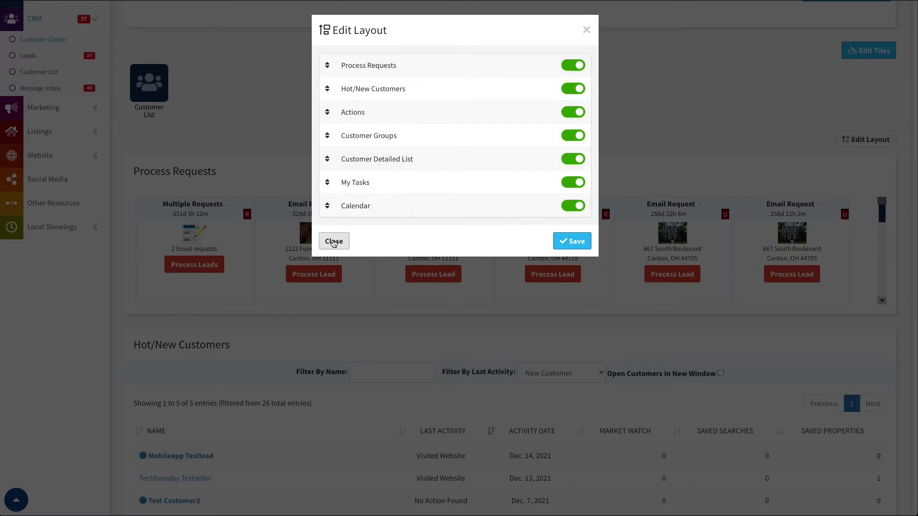
click(333, 241)
Step: Filter the Customer Groups list by "label" and open the label printing options for Label Group
drag(912, 66, 908, 207)
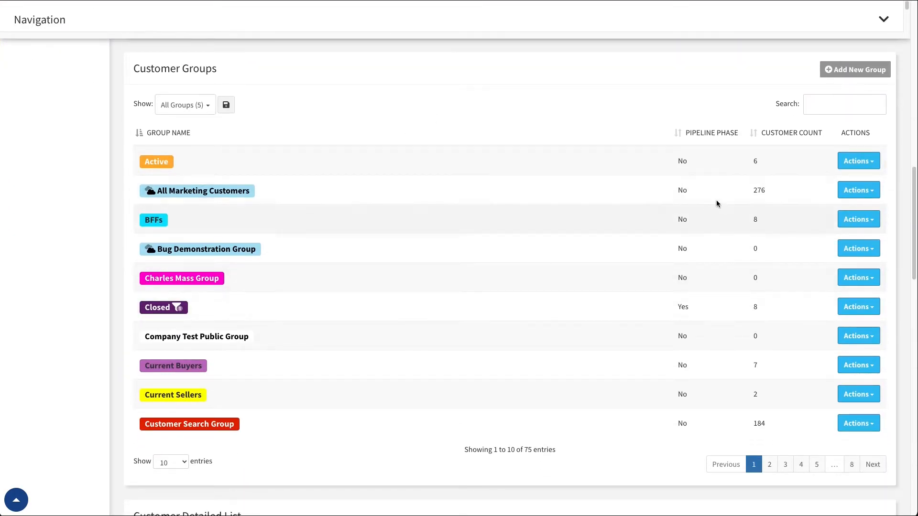
click(833, 106)
text(label)
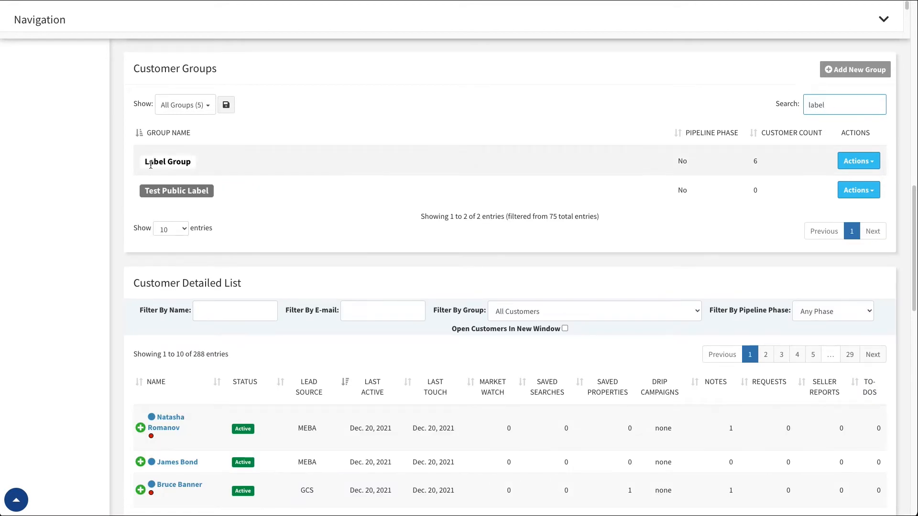
click(864, 164)
click(832, 207)
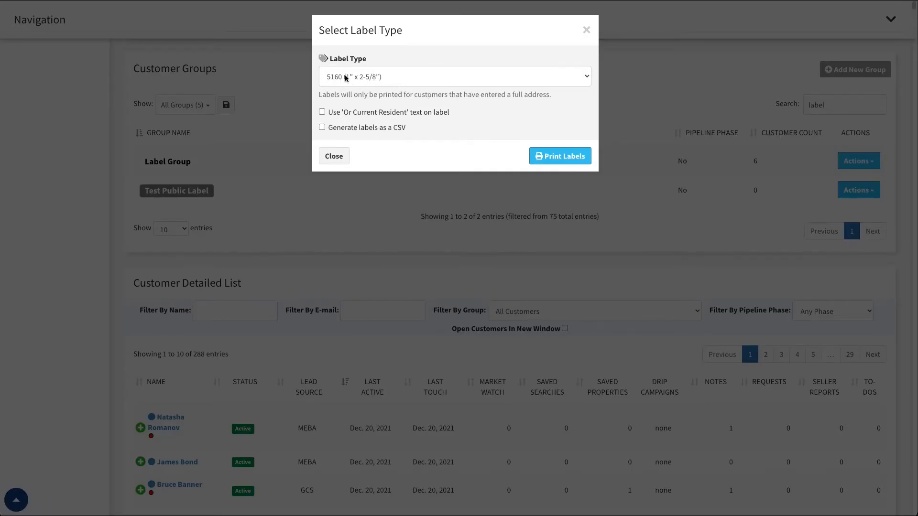
Step: Try label types 5161 through 5164, and set the label type back to 5160 (1" x 2-5/8")
click(372, 78)
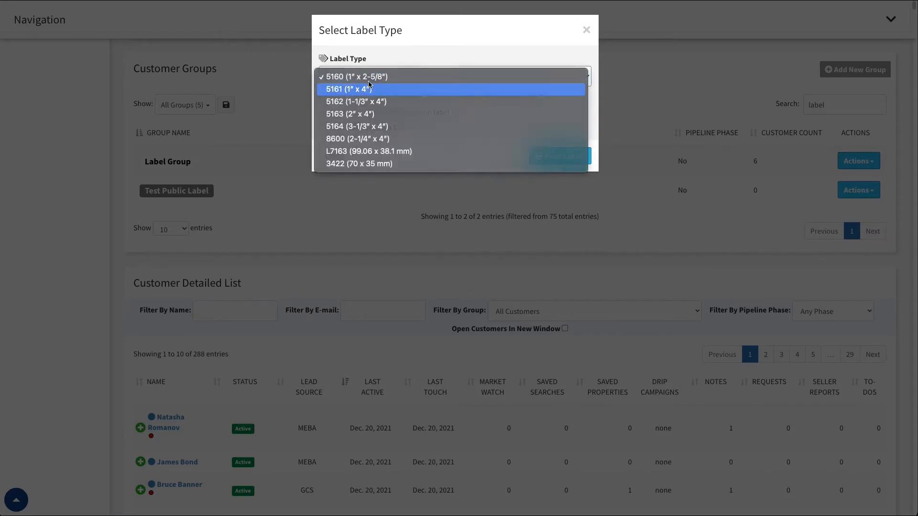
click(375, 90)
click(382, 78)
click(383, 90)
click(390, 77)
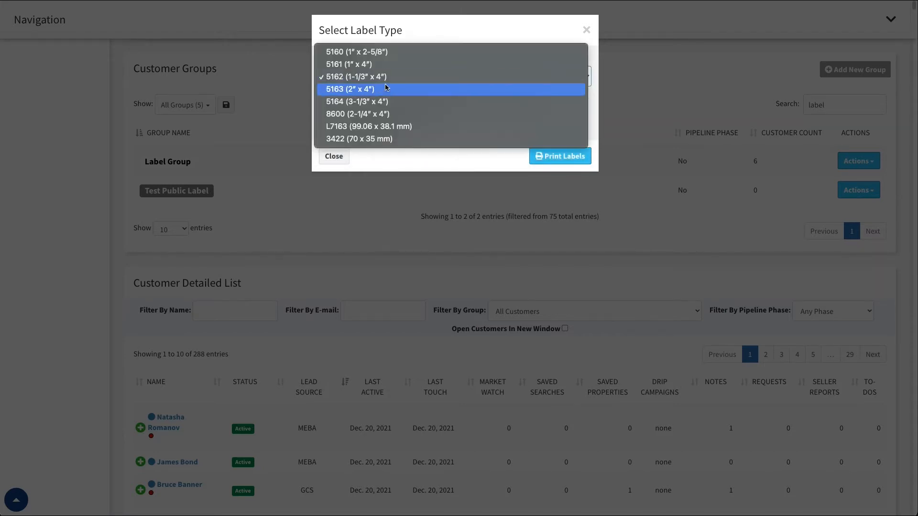
click(385, 90)
click(406, 82)
click(397, 91)
click(390, 80)
click(369, 27)
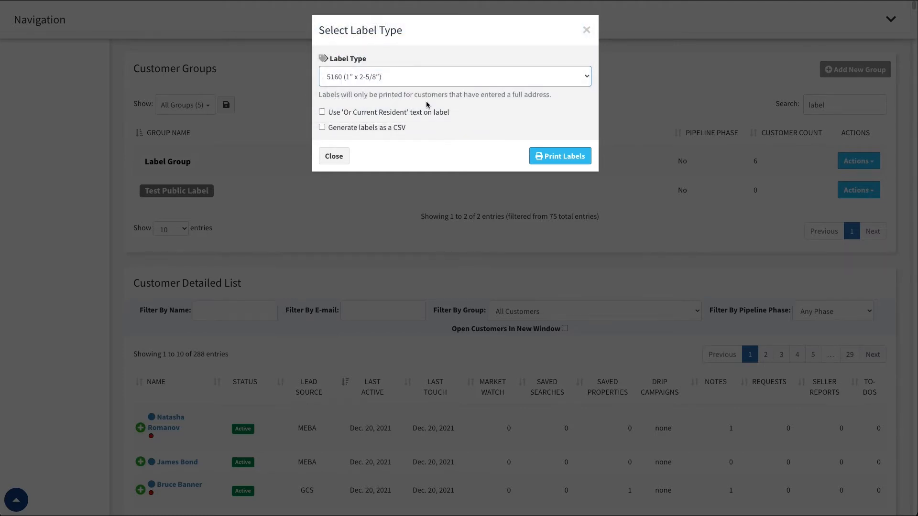
Step: Generate the Label Group's mailing labels on the 5160 layout and close the resulting PDF
click(548, 156)
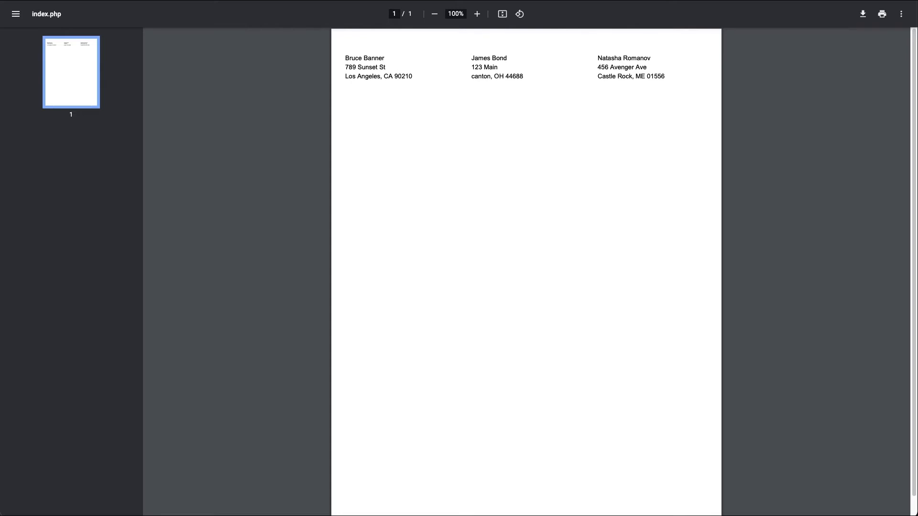
key(super+w)
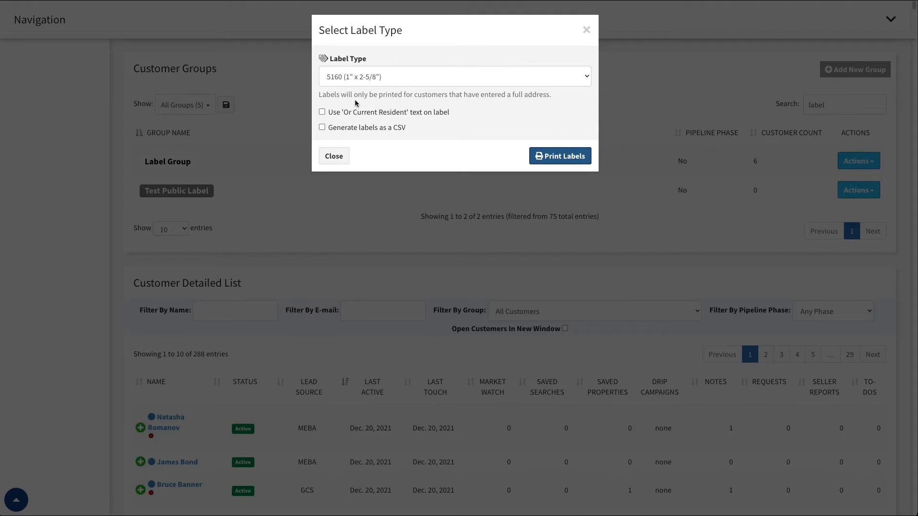
Step: Enable the 'Or Current Resident' text, generate the labels again and check the added line in the PDF
click(322, 112)
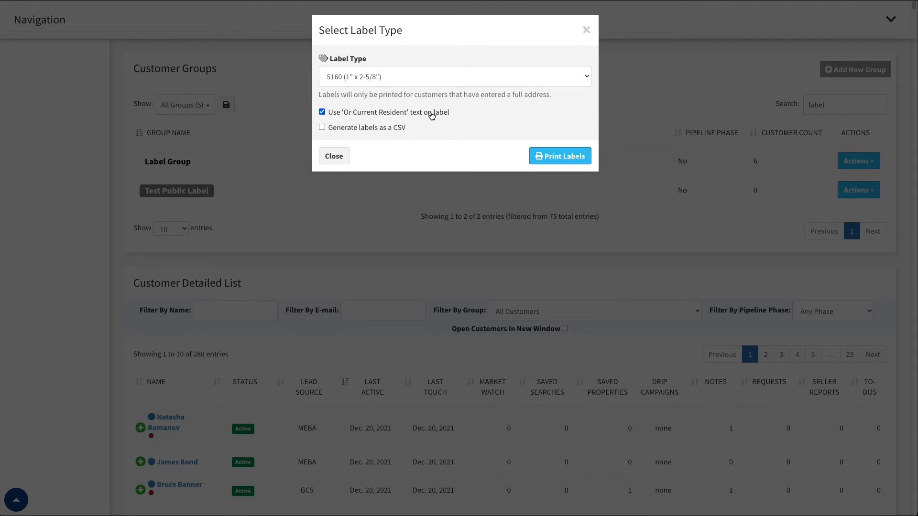
click(562, 157)
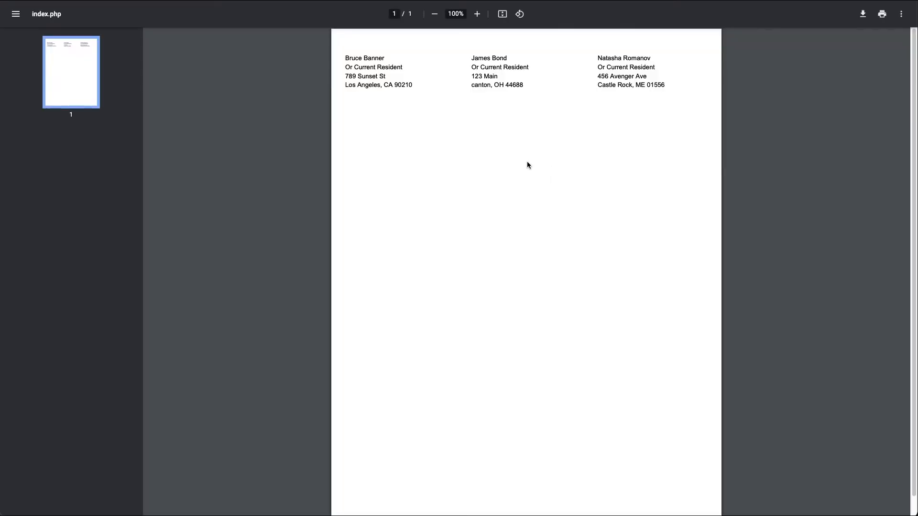
drag(344, 66, 404, 68)
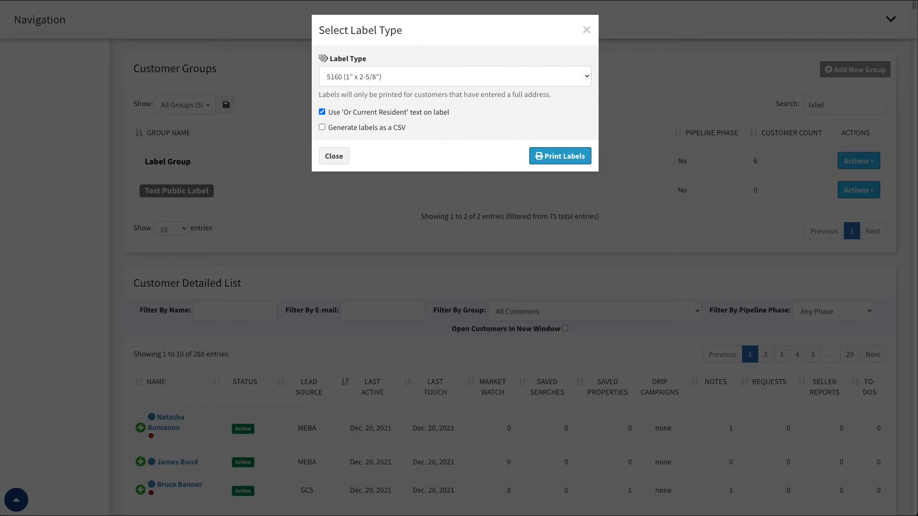
Step: Try to export the labels as a CSV with the 'Or Current Resident' text turned off
click(322, 128)
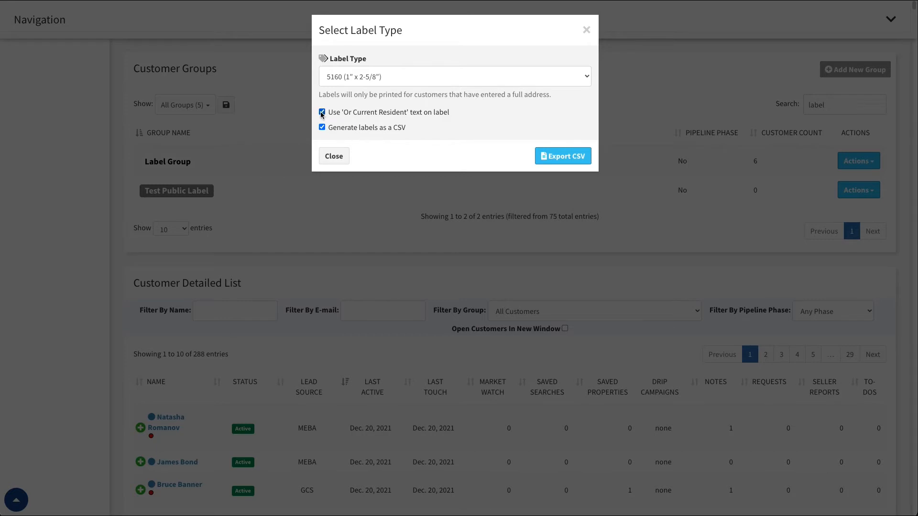
click(321, 113)
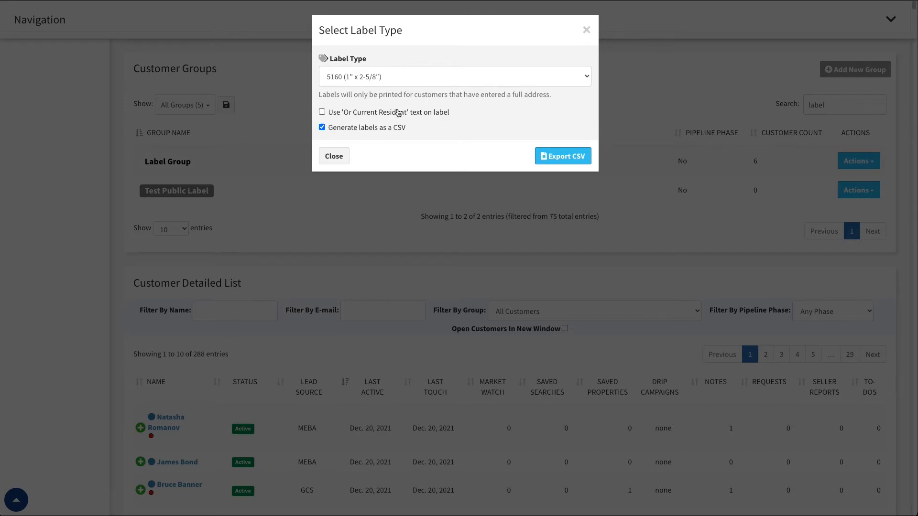
click(564, 157)
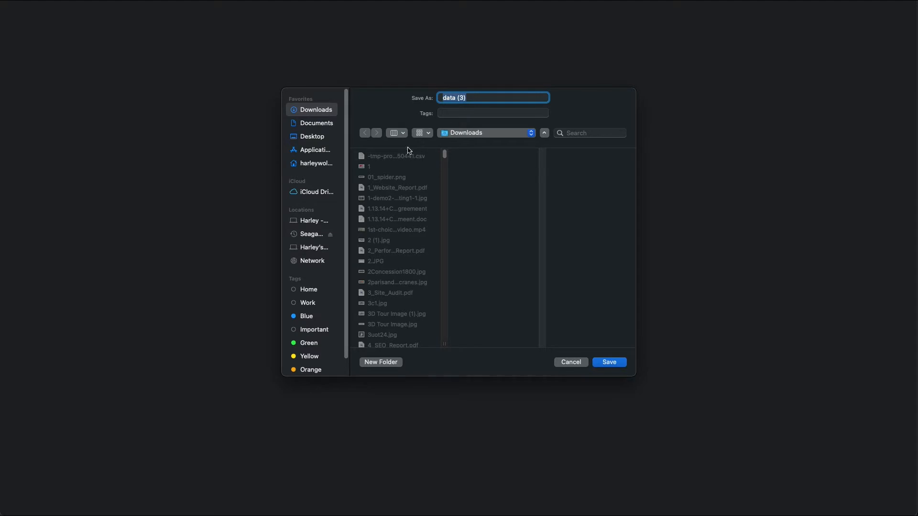
click(570, 364)
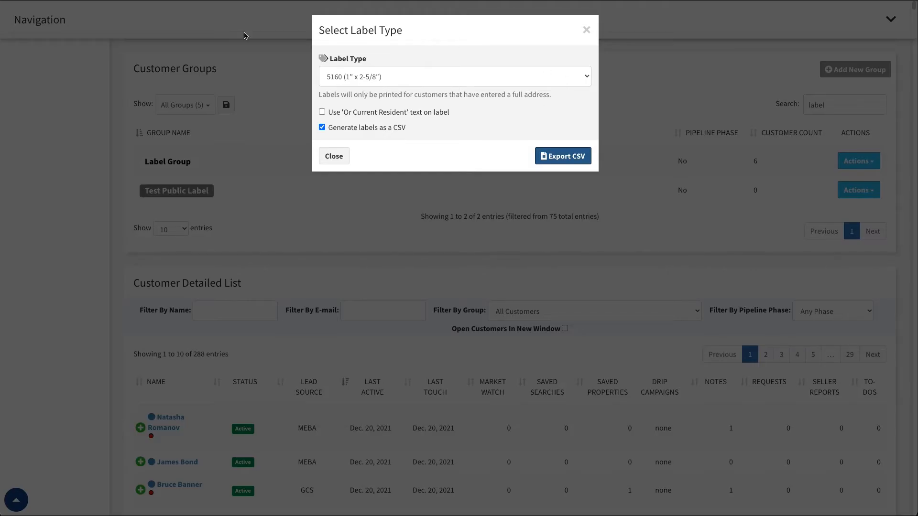
Step: Turn off CSV label generation and close the label type dialog
click(322, 128)
click(321, 128)
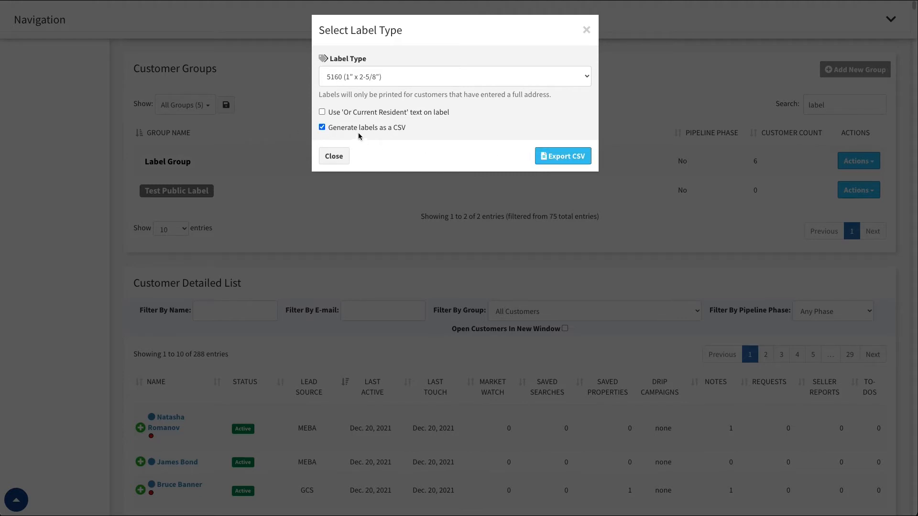
click(322, 127)
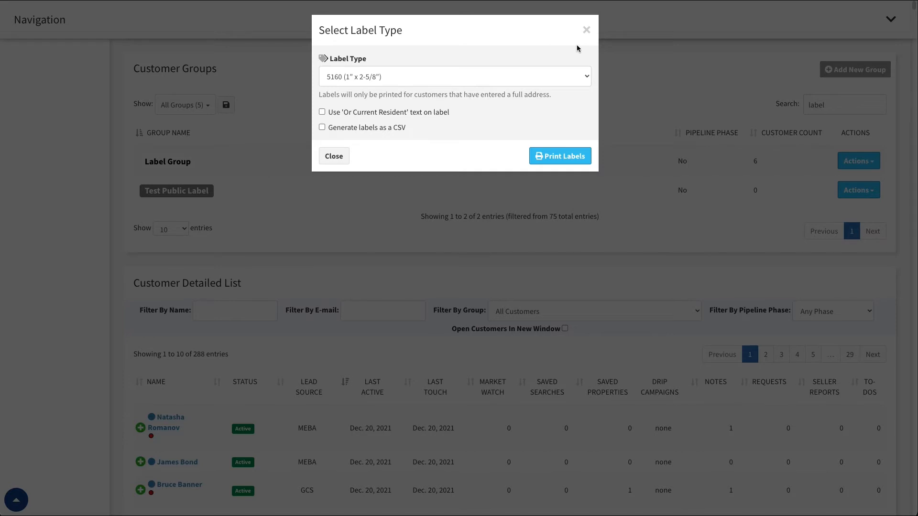
click(585, 32)
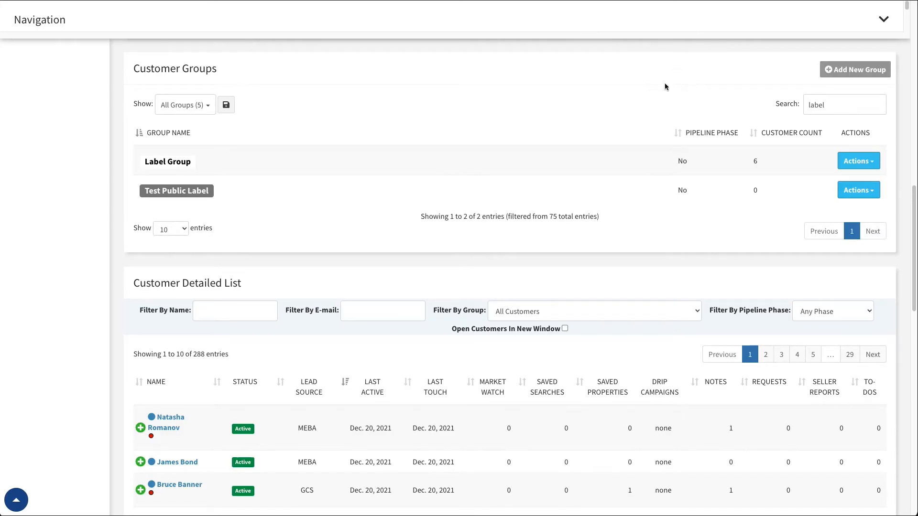
Step: View the members of Label Group and open the first listed customer's profile for editing
click(871, 166)
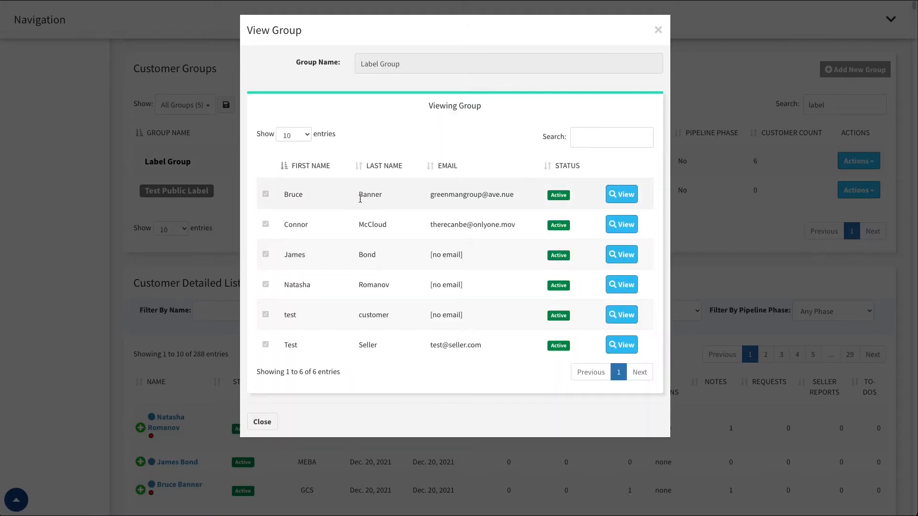
click(623, 194)
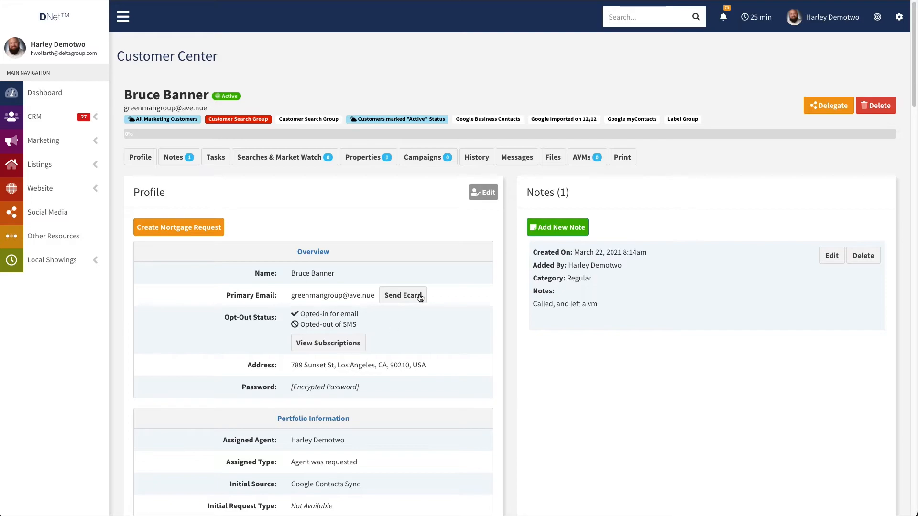
click(486, 194)
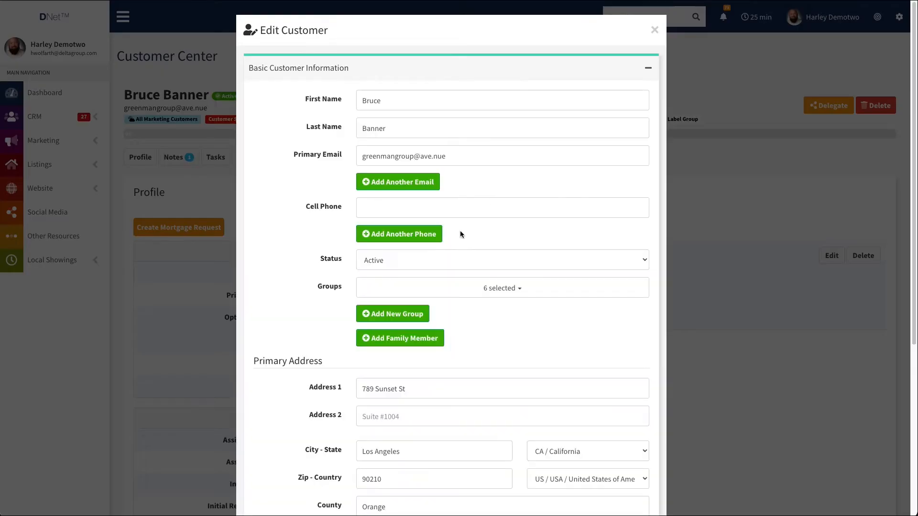
Step: Expand the additional basic customer information and review the primary address, title, display name and other extra fields
scroll(310, 296, down, 5)
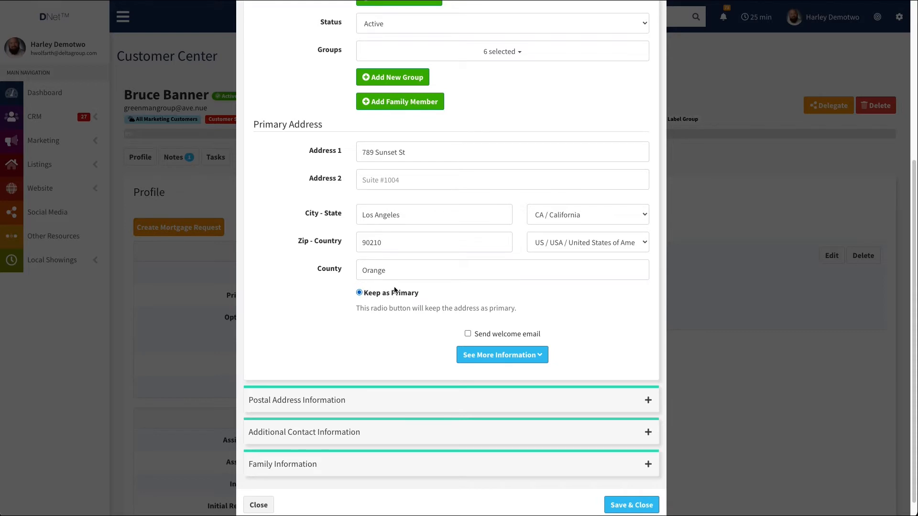
click(528, 350)
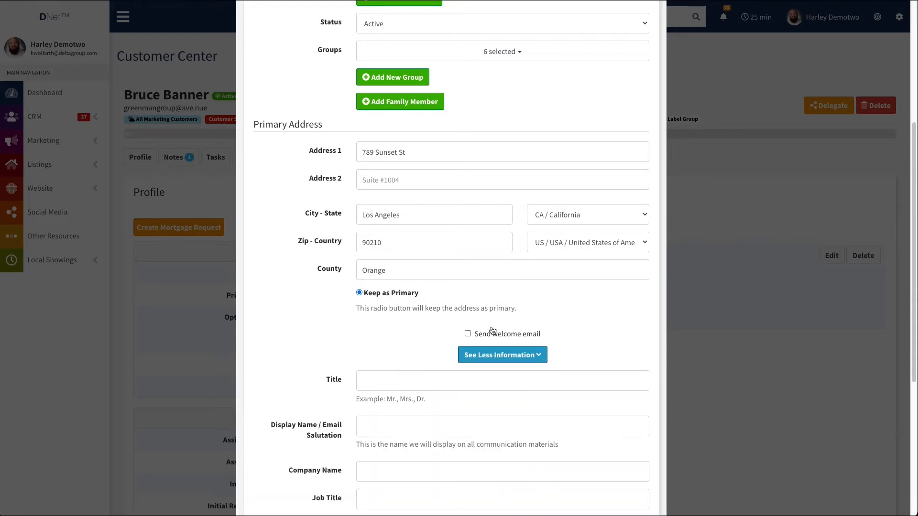
scroll(419, 303, down, 3)
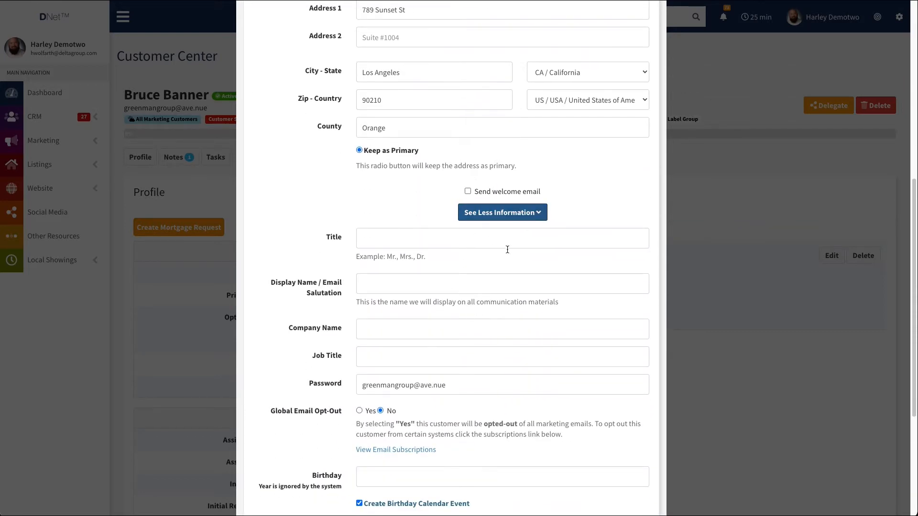
scroll(508, 249, down, 3)
scroll(450, 386, down, 3)
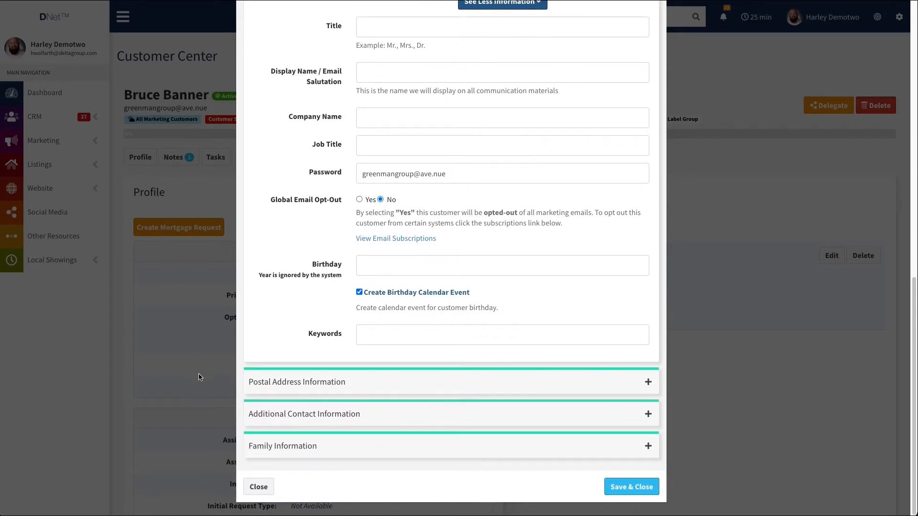
Step: Expand Postal Address Information with its additional fields, and review the envelope salutation, business address and new address entries
click(648, 382)
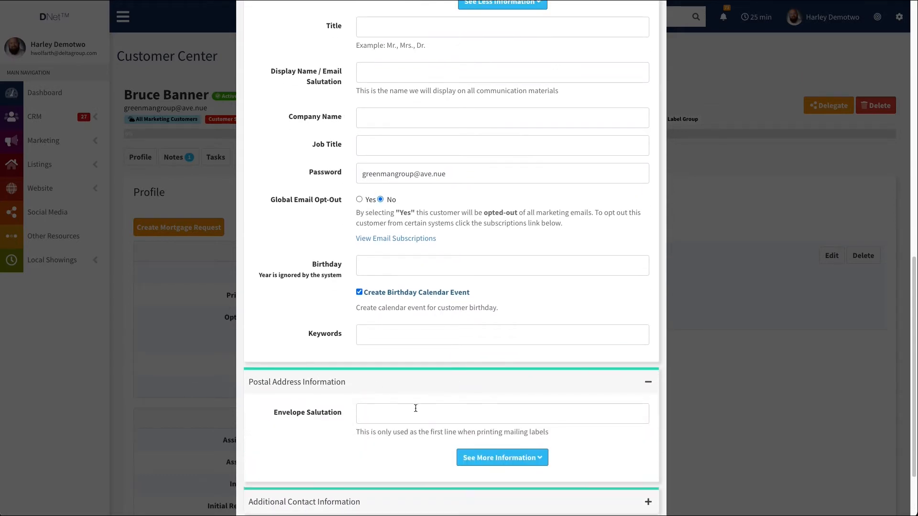
click(548, 459)
scroll(562, 445, down, 1)
scroll(562, 444, down, 5)
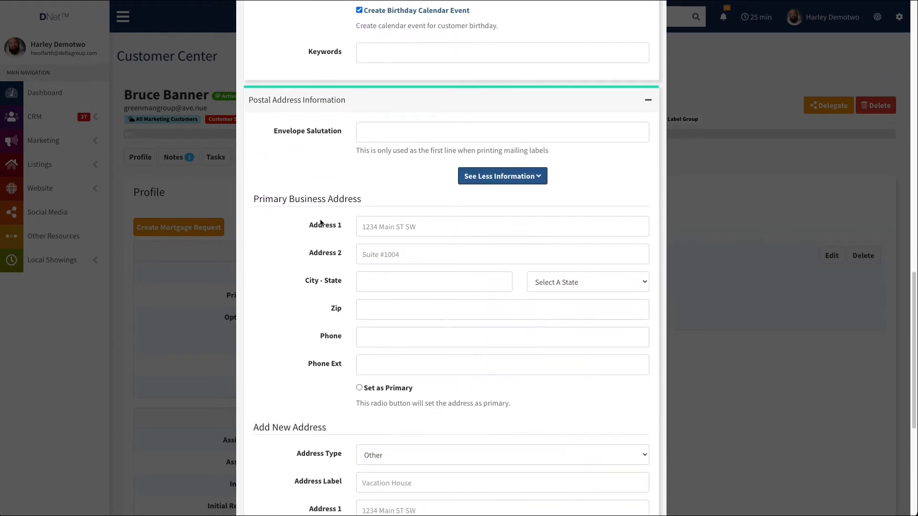
scroll(338, 383, down, 3)
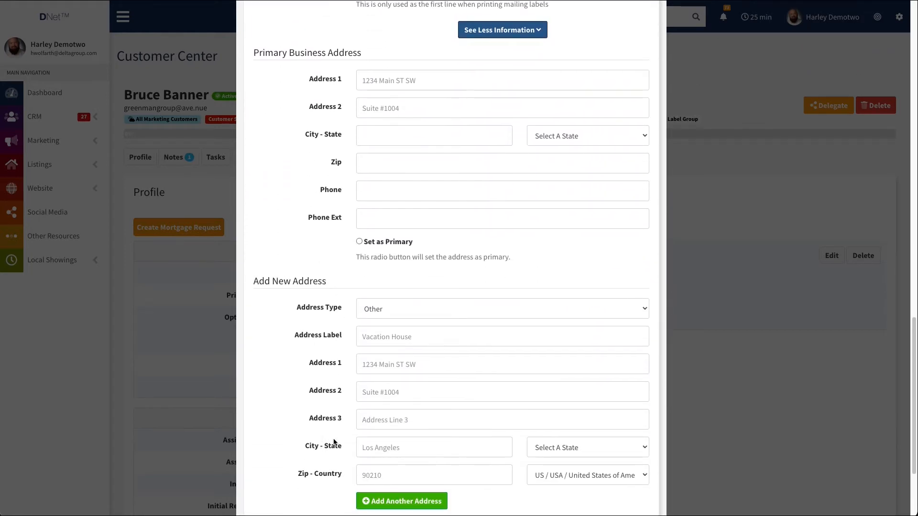
Step: Close the customer's edit form without saving and close the Label Group member view
scroll(330, 439, down, 1)
scroll(401, 220, up, 1)
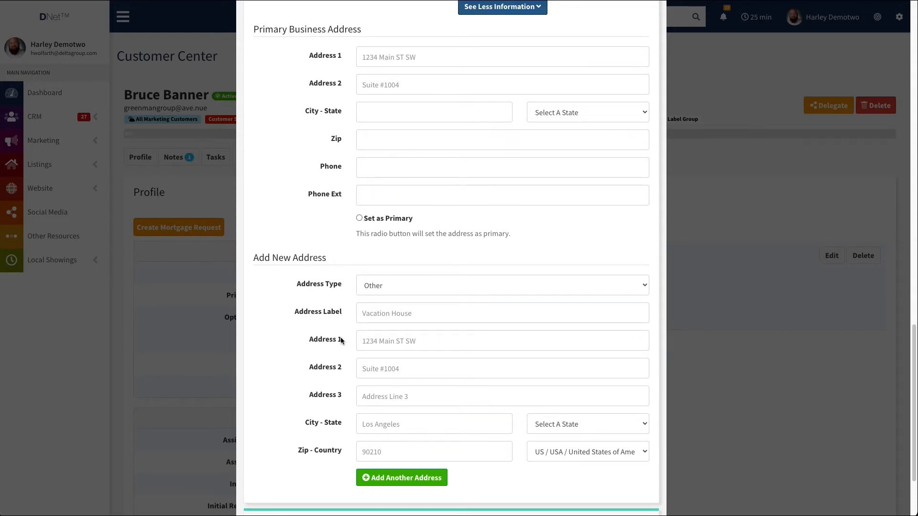
scroll(371, 353, up, 15)
scroll(372, 356, up, 8)
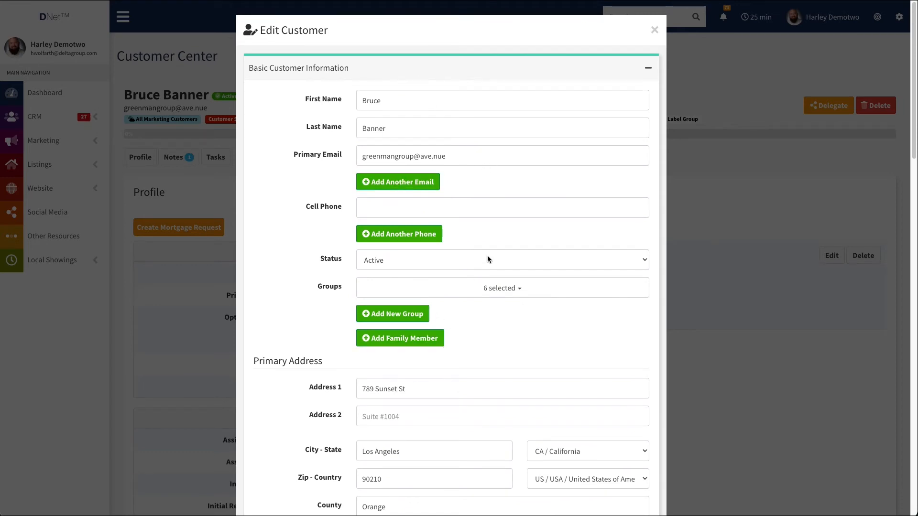
click(655, 31)
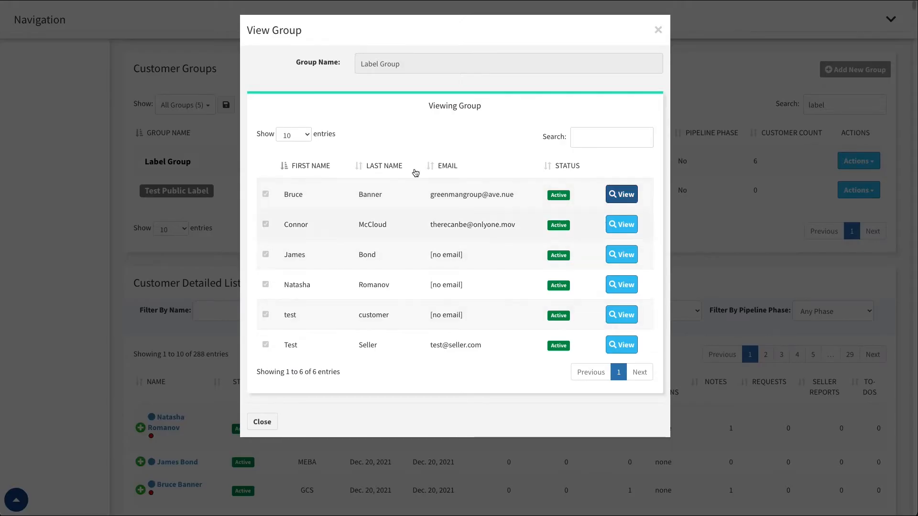
click(261, 422)
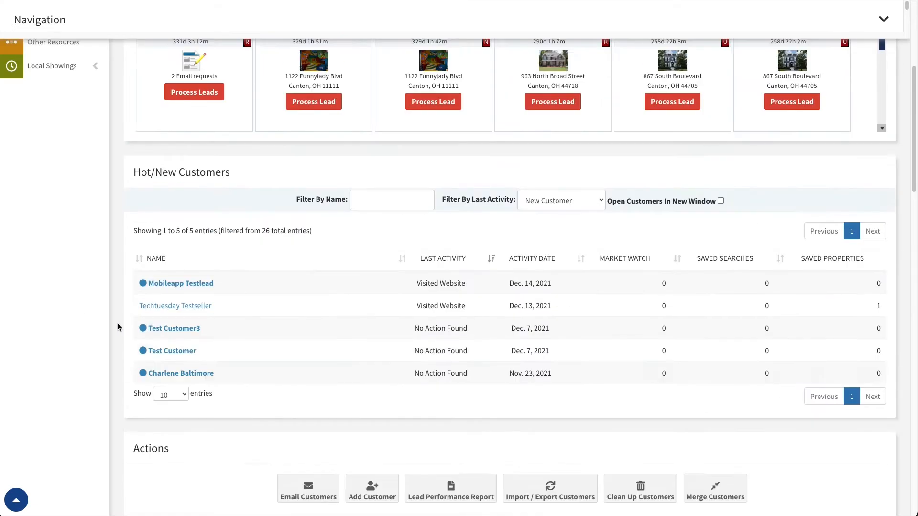
Step: Open the Message Blasts & Mail Merge page in the Marketing section
scroll(118, 325, up, 7)
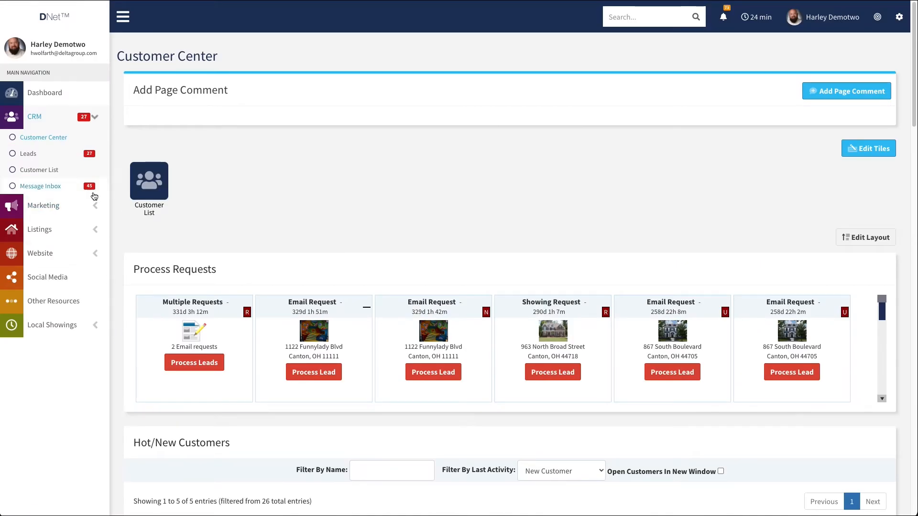
click(95, 205)
click(51, 179)
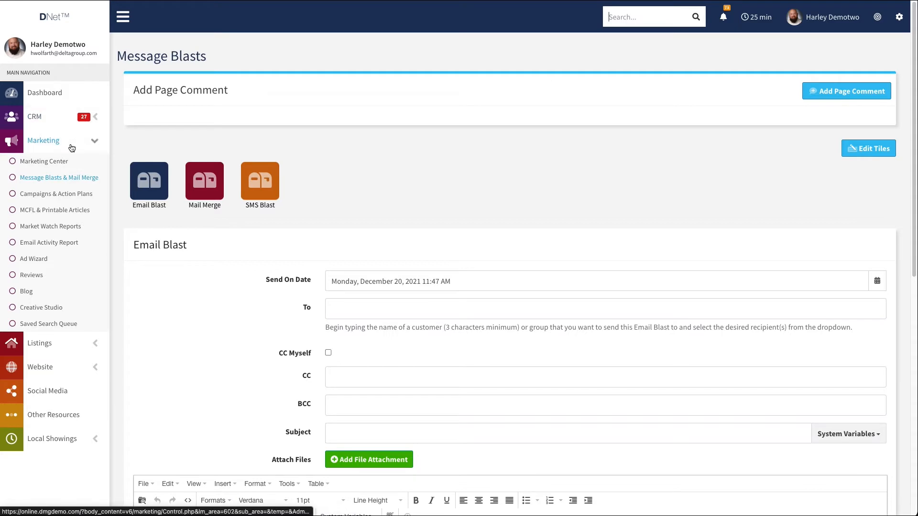
Step: Search the site for "mail merge" from the Marketing Dashboard and open the Mail Merge page for printable PDFs
click(48, 145)
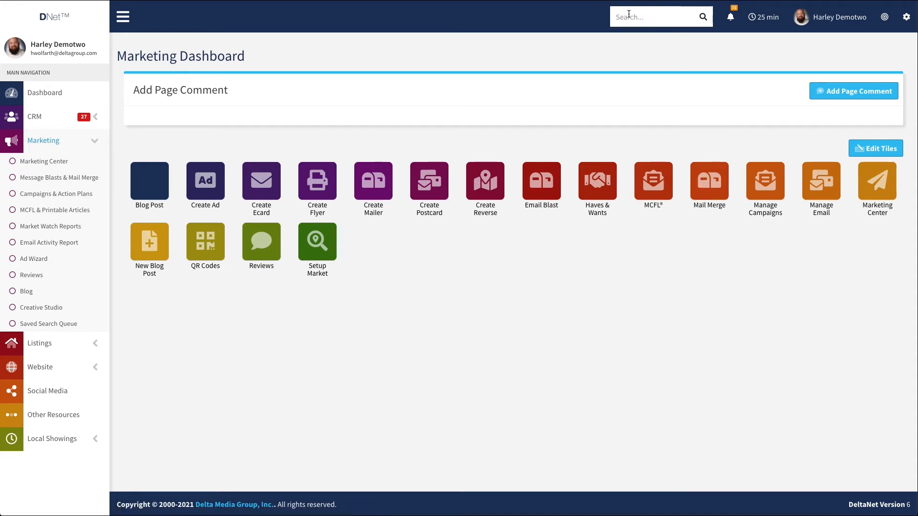
text(mail merge)
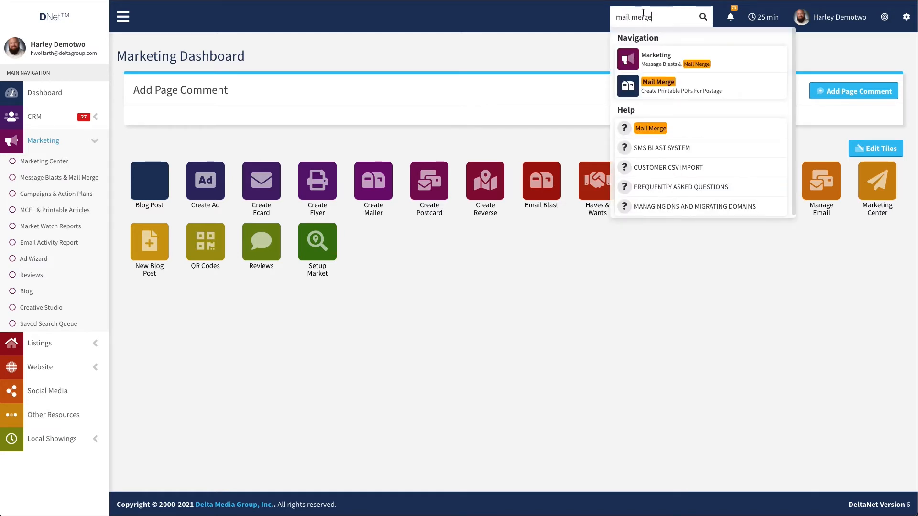
click(659, 86)
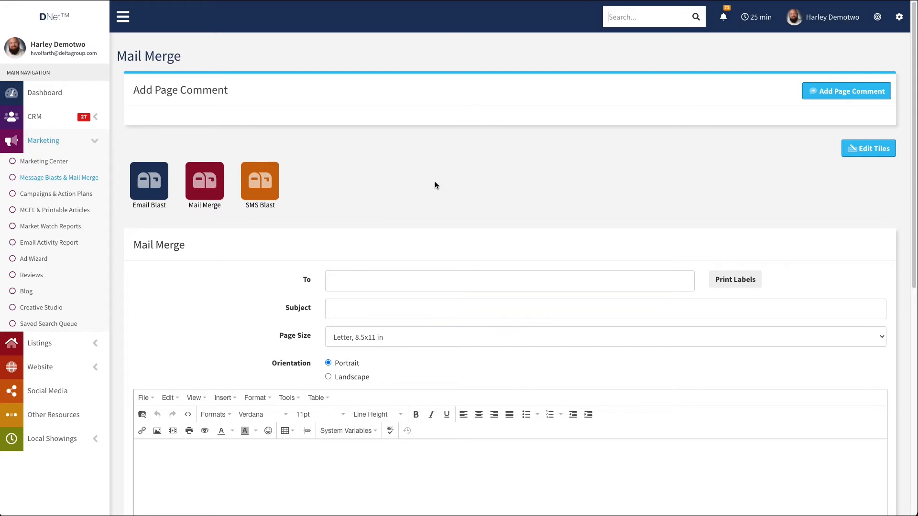
Step: Address the mail merge to Label Group and set its subject to "5 Houseplants That Anyone Can Grow"
scroll(366, 190, down, 1)
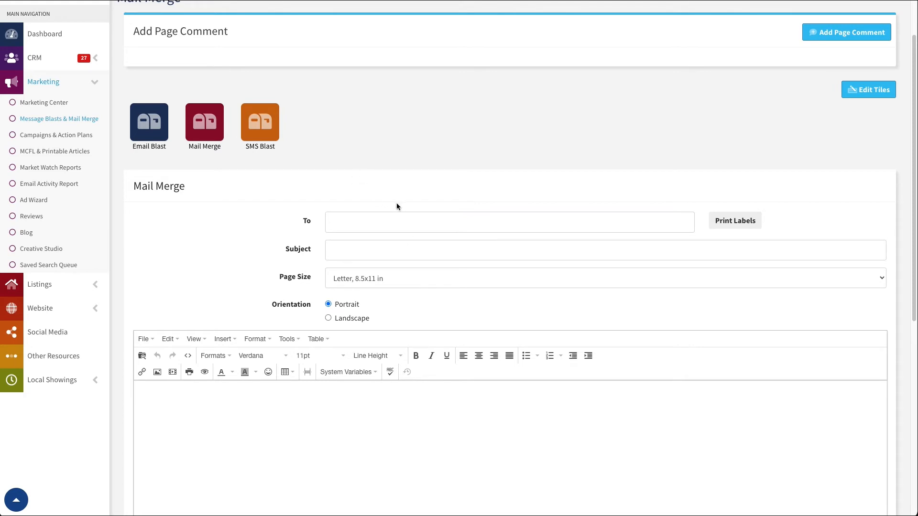
click(345, 221)
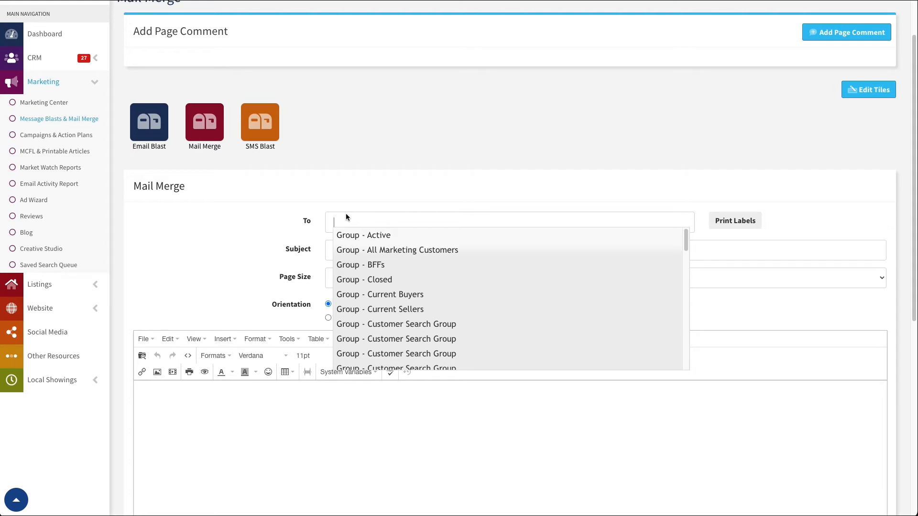
text(label)
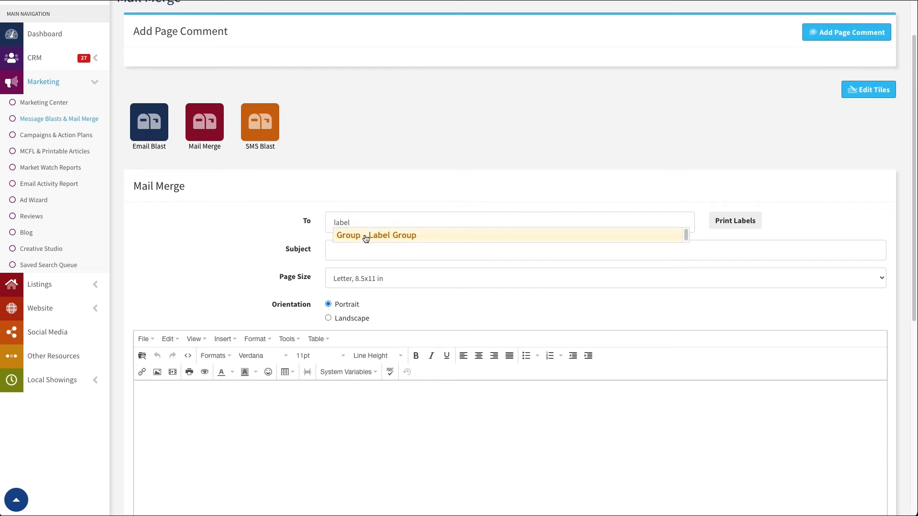
click(366, 236)
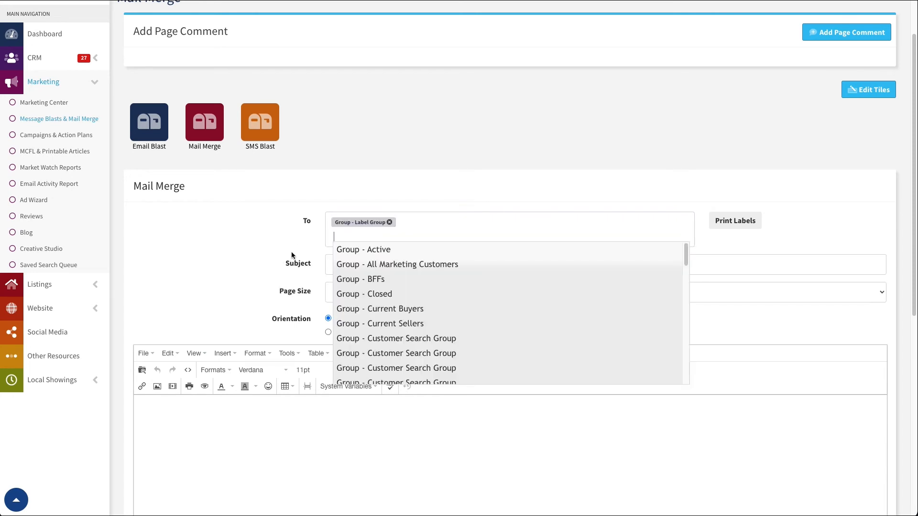
click(327, 265)
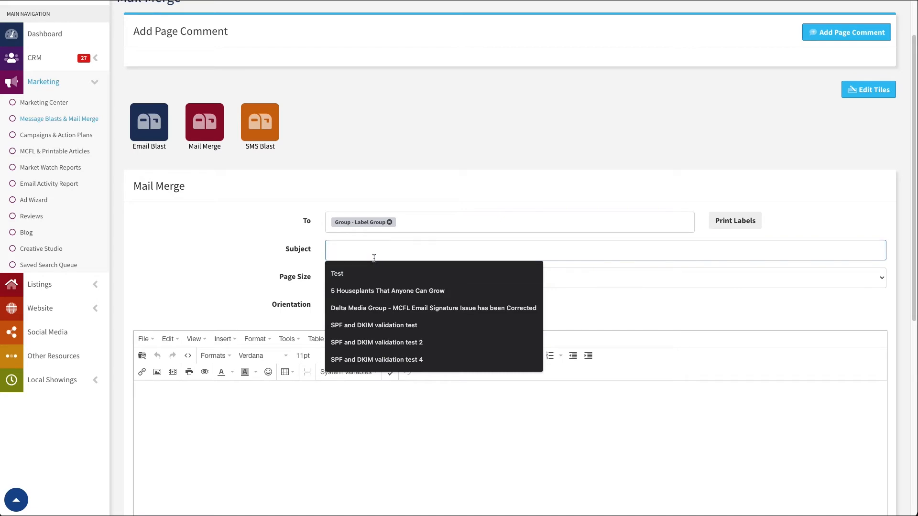
click(377, 290)
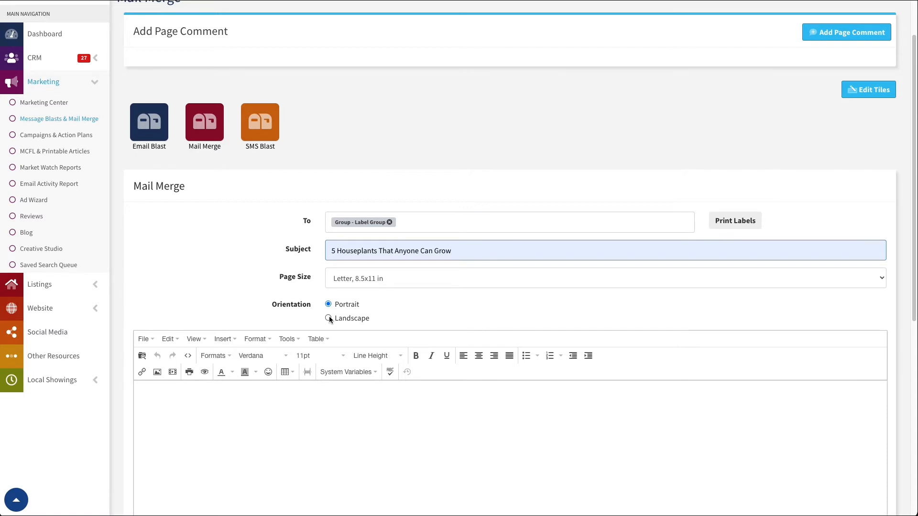
Step: Write the letter greeting "Dear" with the Customer First Name variable and a comma, followed by the line "Thanks for working with me!"
scroll(318, 383, down, 3)
click(294, 261)
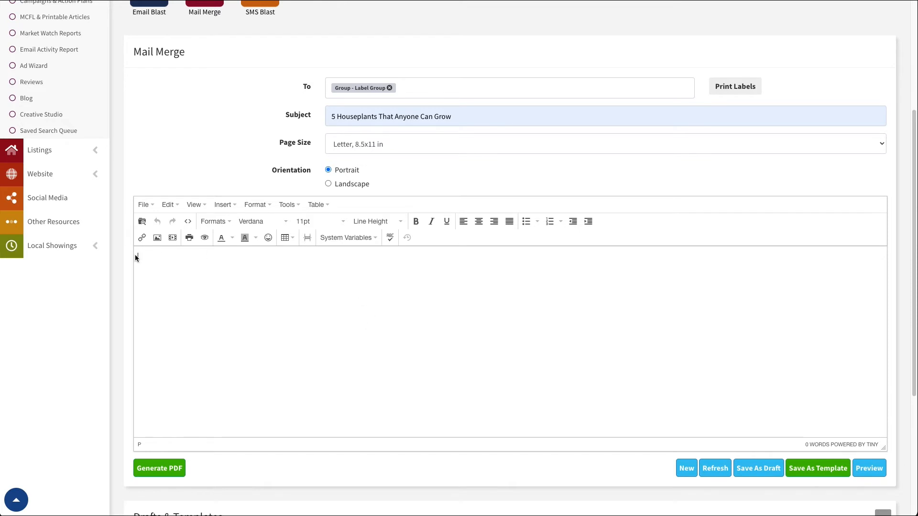
key(Return)
text(d)
text(Dear)
click(363, 240)
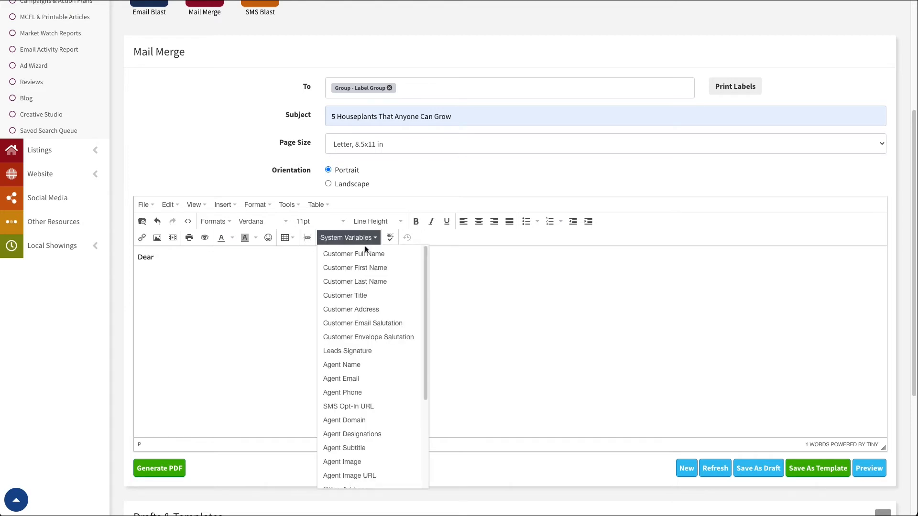
click(345, 269)
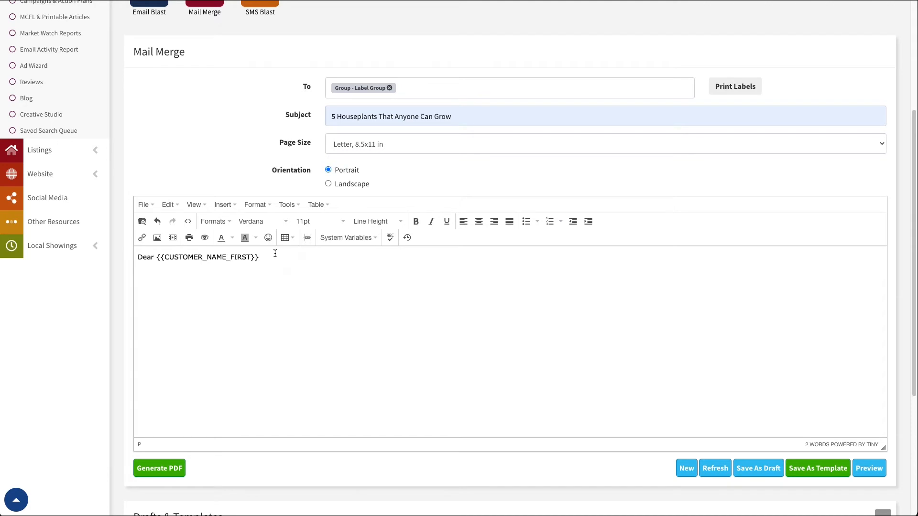
text(Thanks for working with me!  )
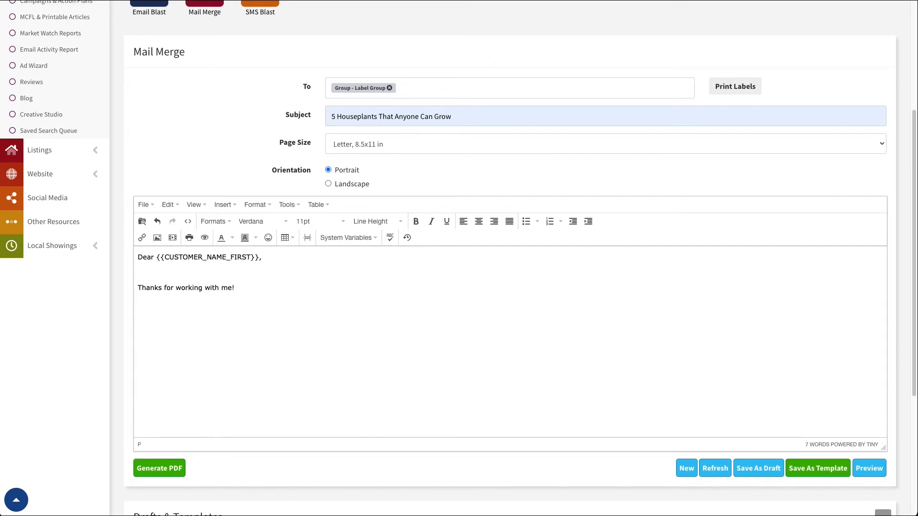
Step: End the letter with the Leads Signature variable below the thank-you line, in place of a typed closing
text(Sincerel)
key(shift+Home)
key(BackSpace)
click(340, 239)
scroll(371, 360, down, 2)
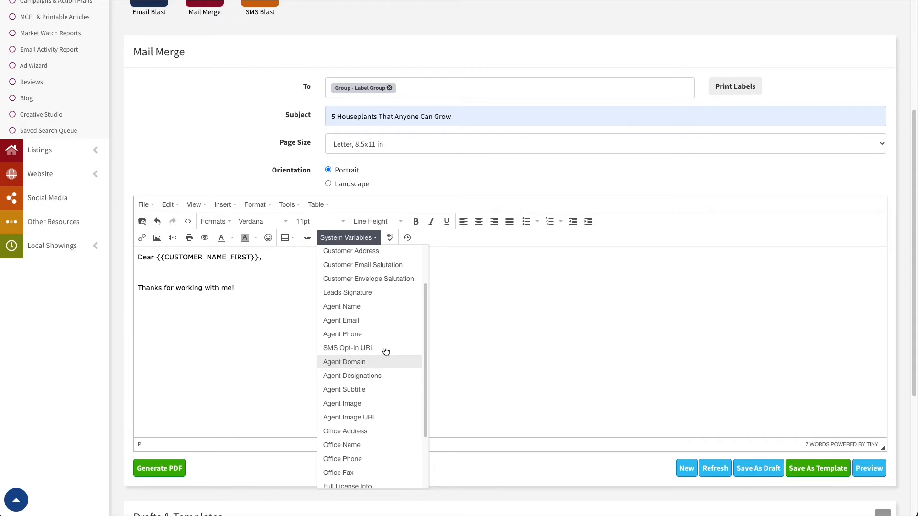
click(354, 293)
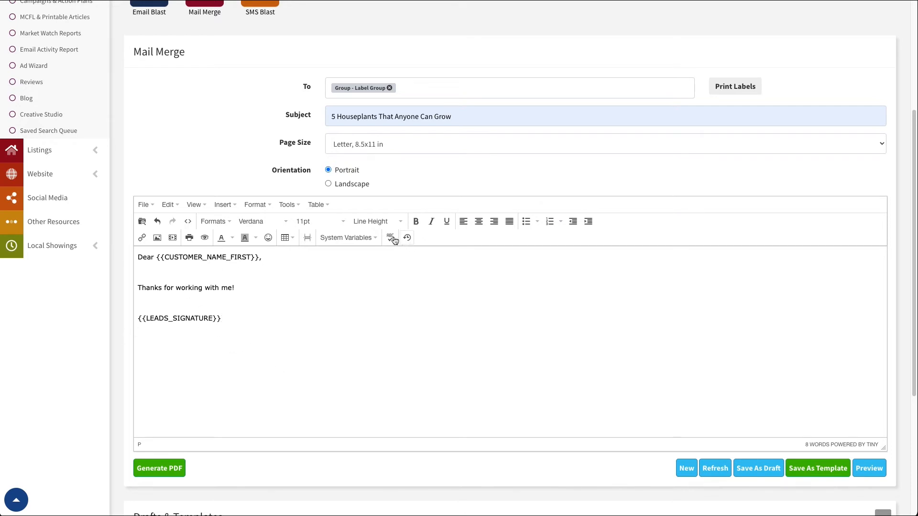
Step: Review the available system variables and highlight the customer first-name placeholder in the greeting without changing it
click(364, 239)
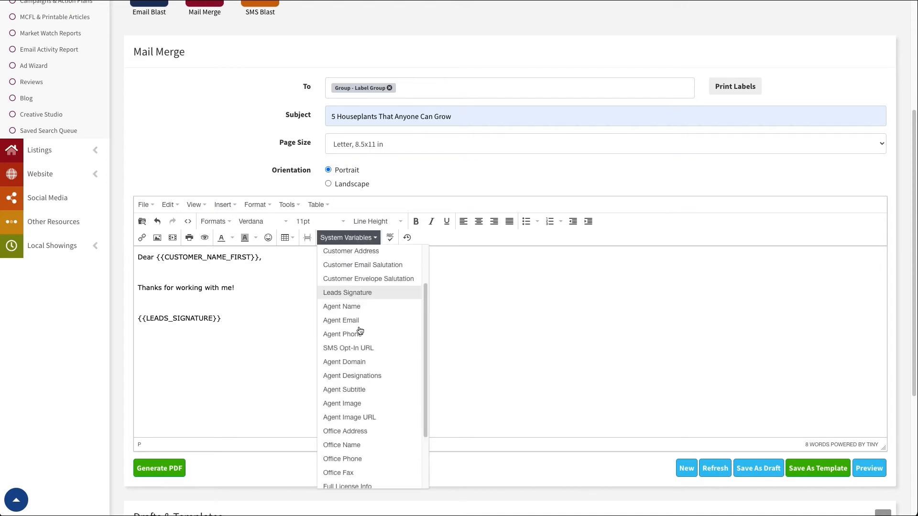
click(226, 366)
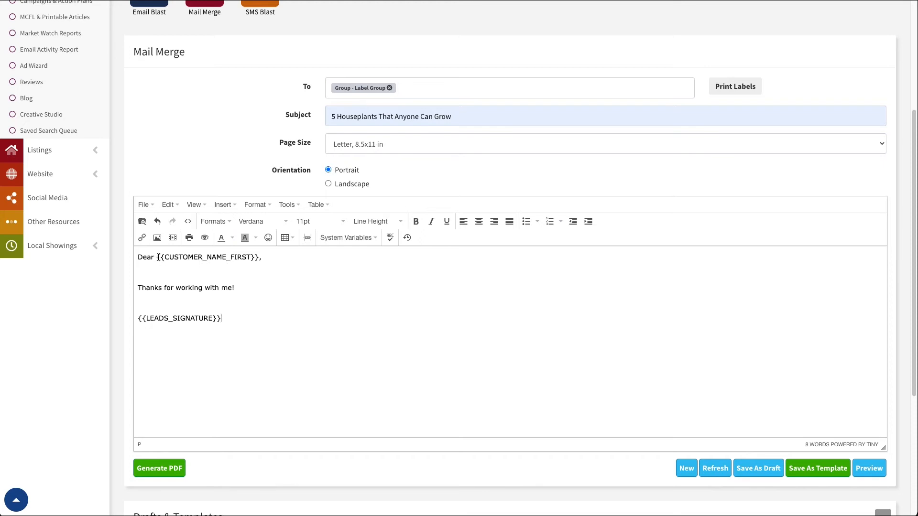
drag(157, 257, 242, 258)
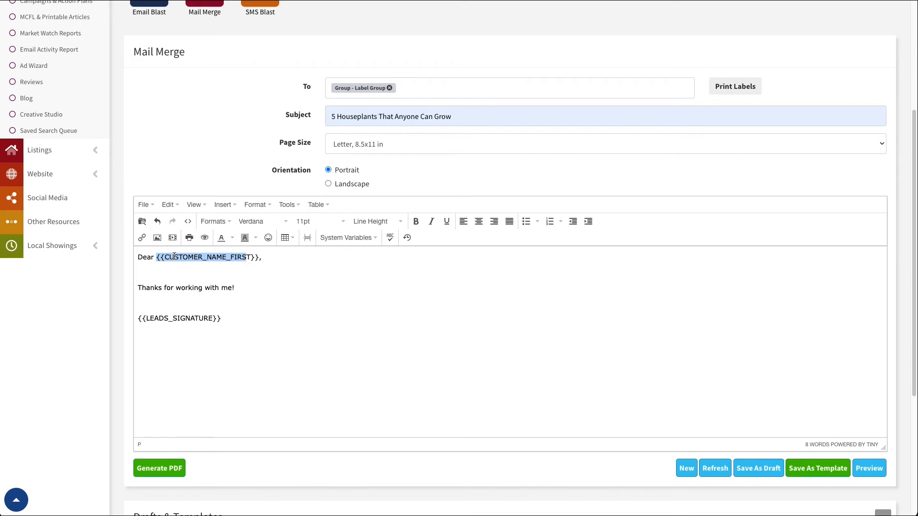
click(157, 258)
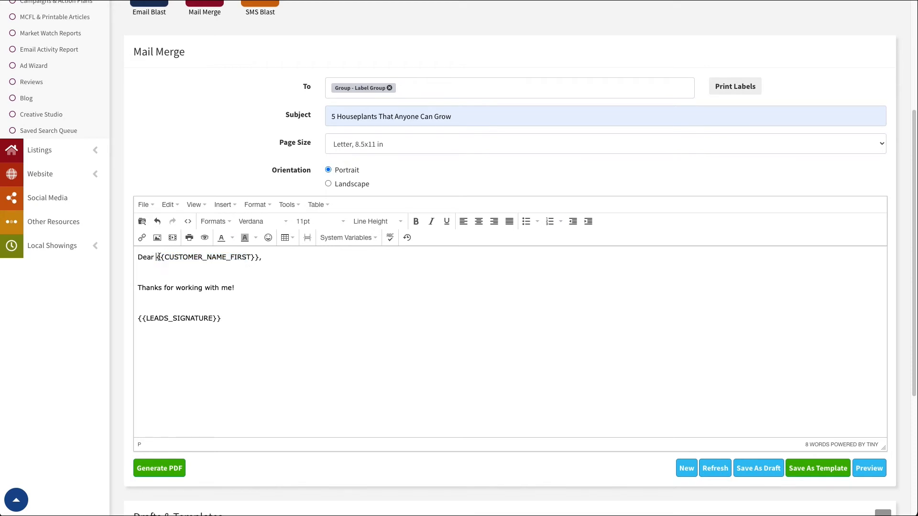
click(260, 258)
Step: Generate the mail merge PDF and save it in Downloads as 5HouseplantsThatAnyoneCanGrow
scroll(236, 260, down, 3)
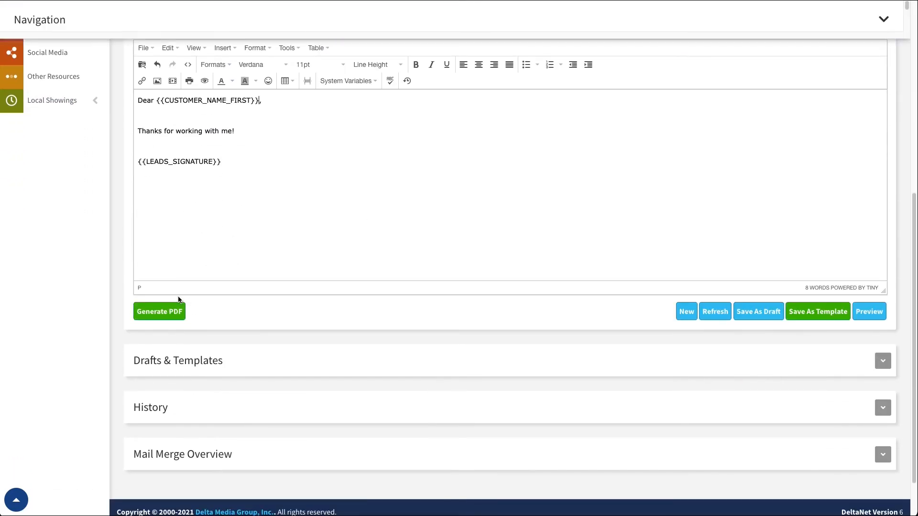
click(168, 316)
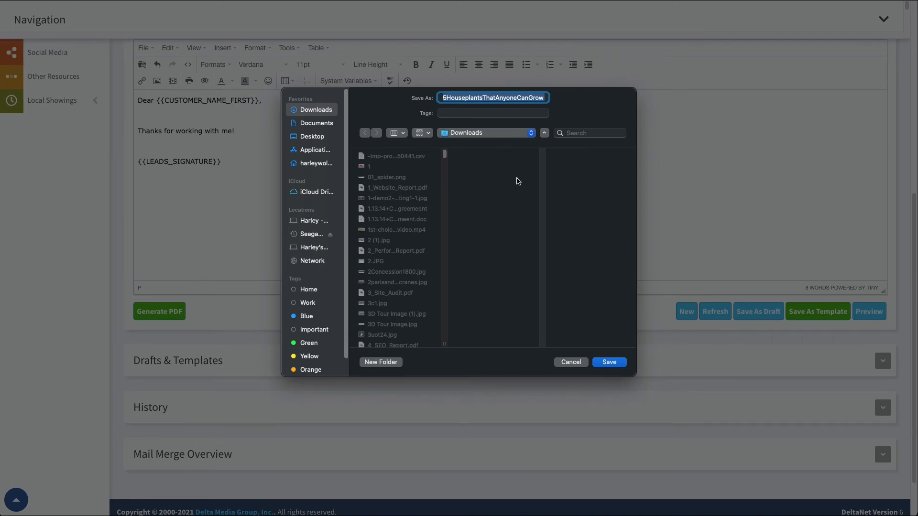
click(612, 362)
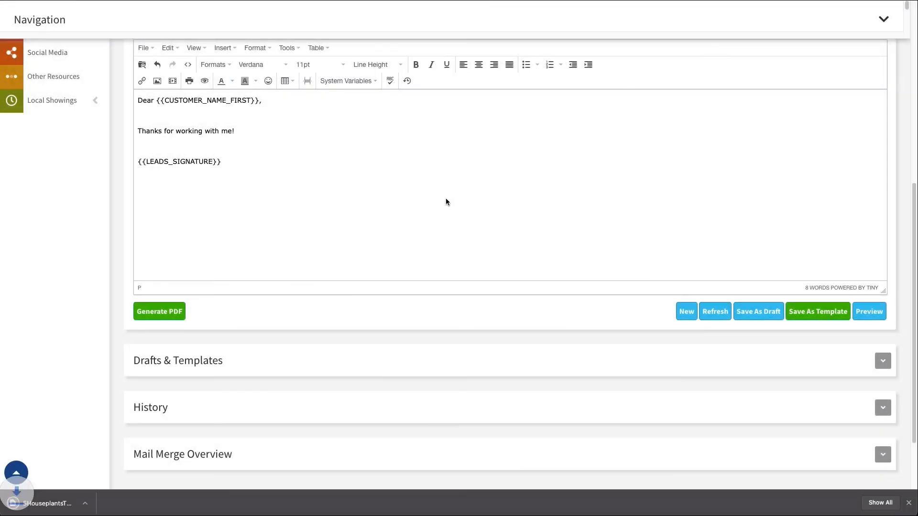
Step: Open the downloaded PDF, check the greeting and signature on each of its letter pages, and close it
click(58, 506)
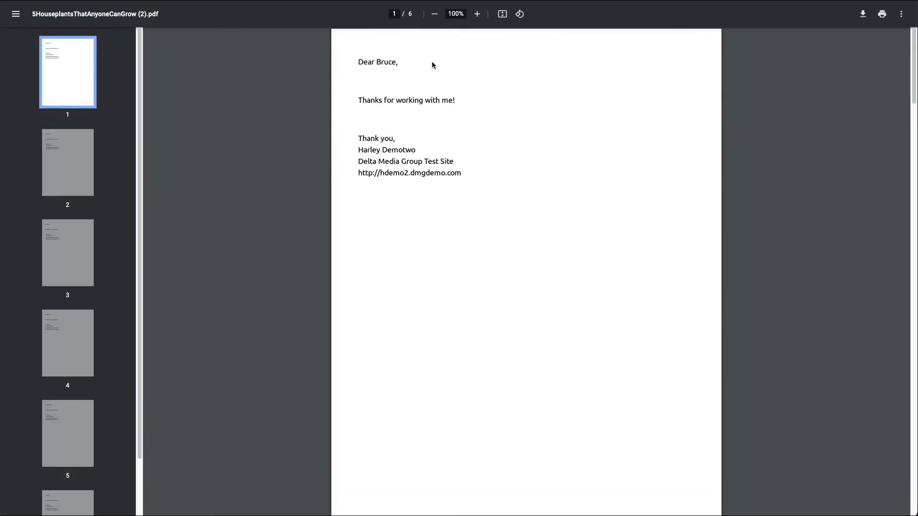
click(66, 167)
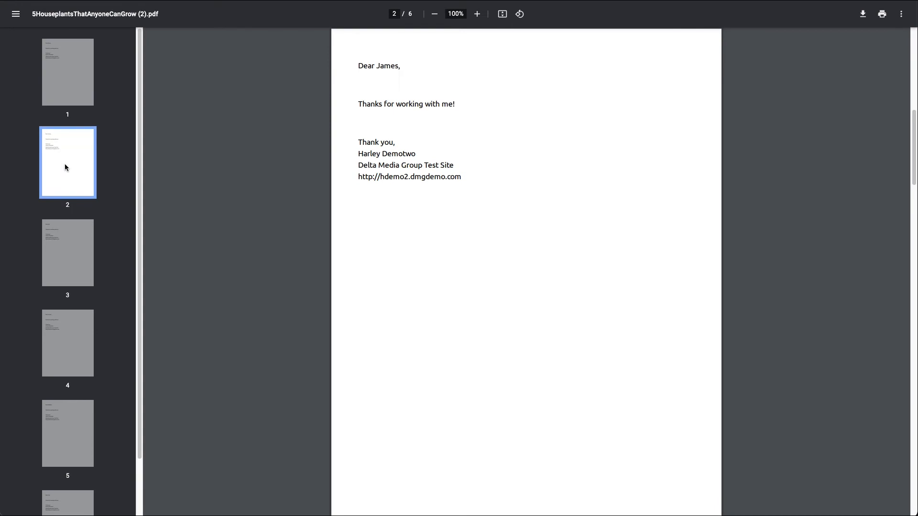
click(60, 247)
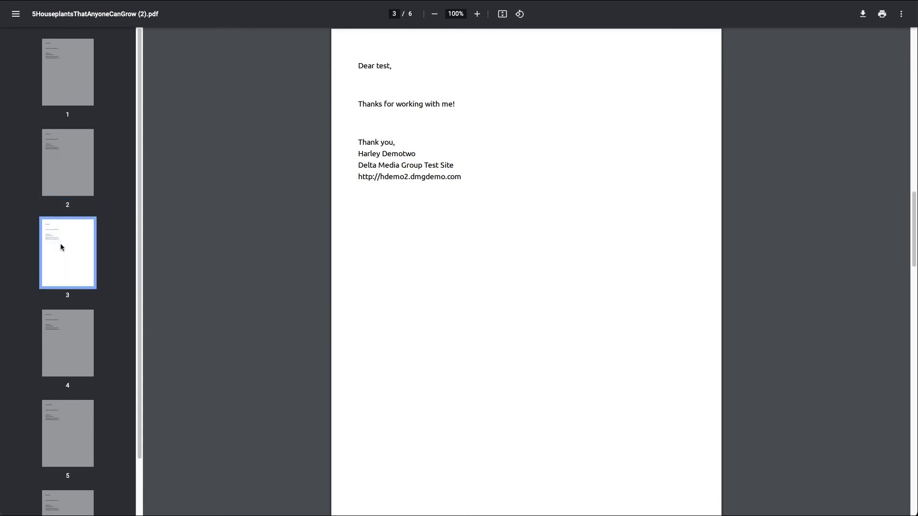
click(77, 329)
click(67, 419)
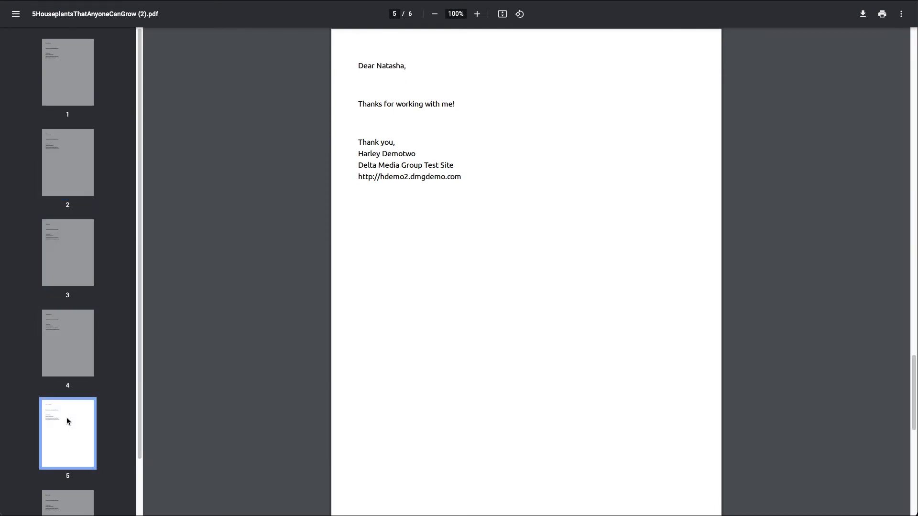
click(70, 501)
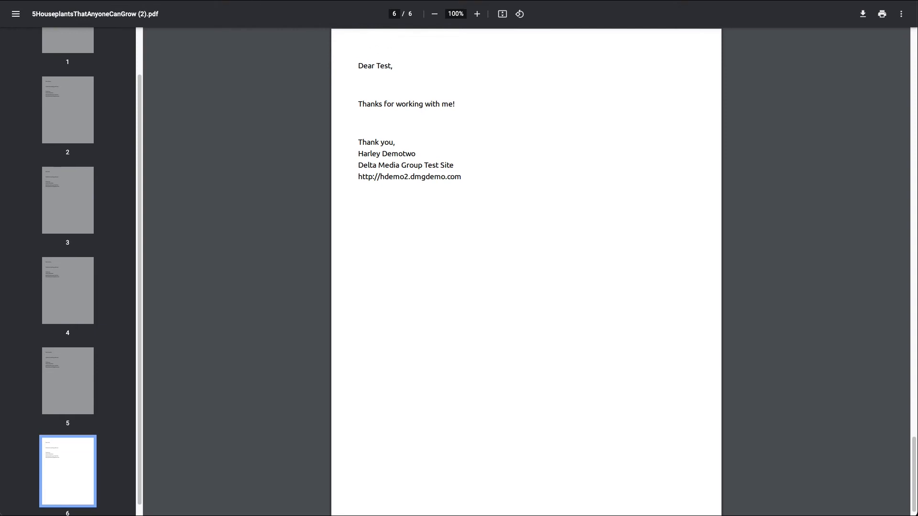
key(super+w)
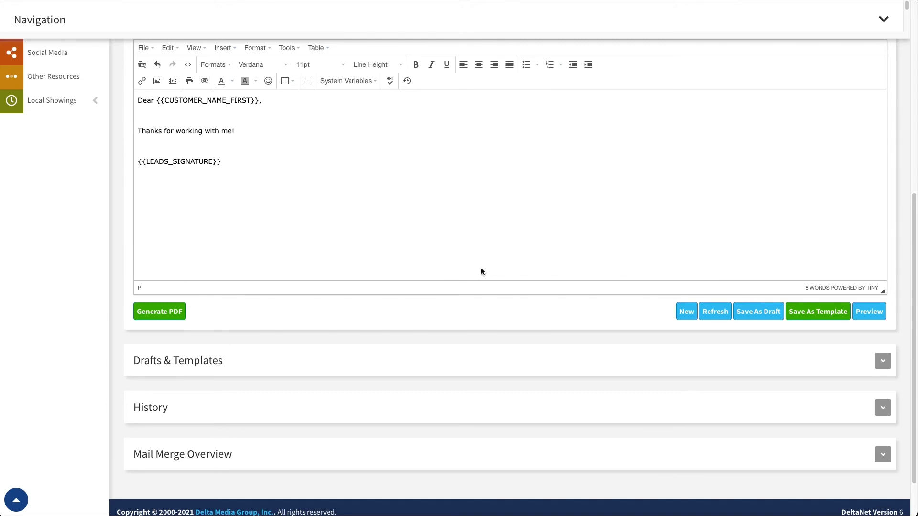
scroll(495, 309, up, 1)
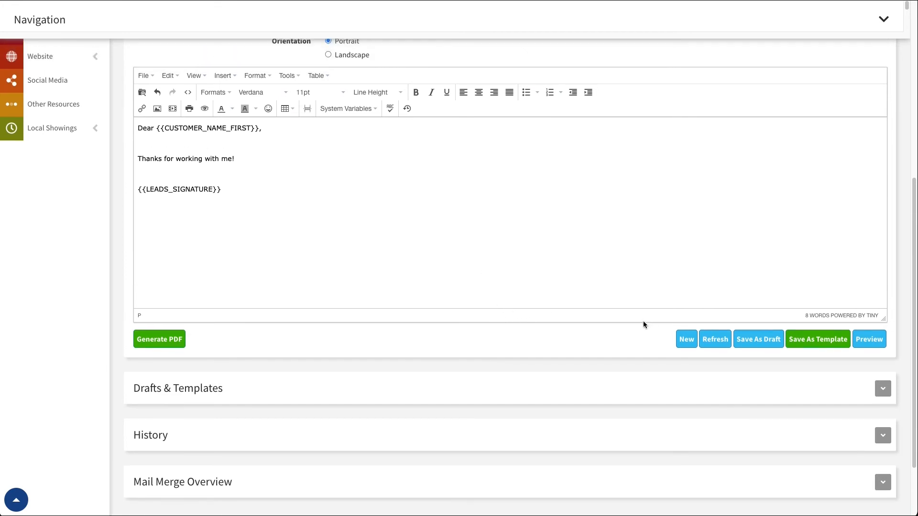
Step: Print mailing labels for the Label Group recipients using label type 5162, and close the label dialog
scroll(574, 325, up, 5)
scroll(523, 301, down, 2)
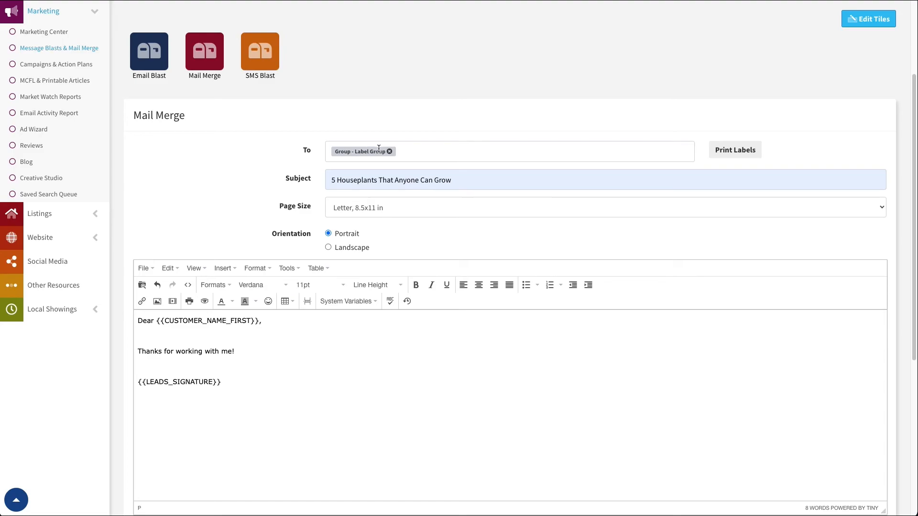
click(735, 157)
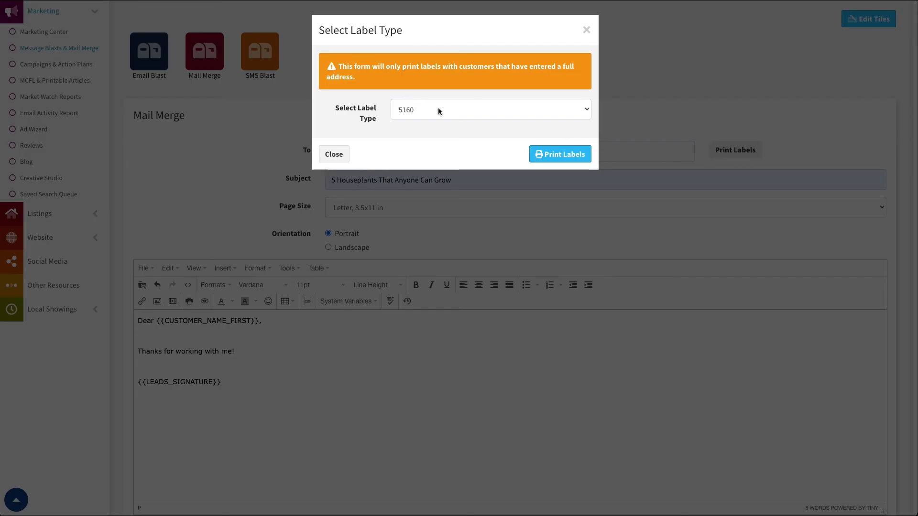
click(450, 111)
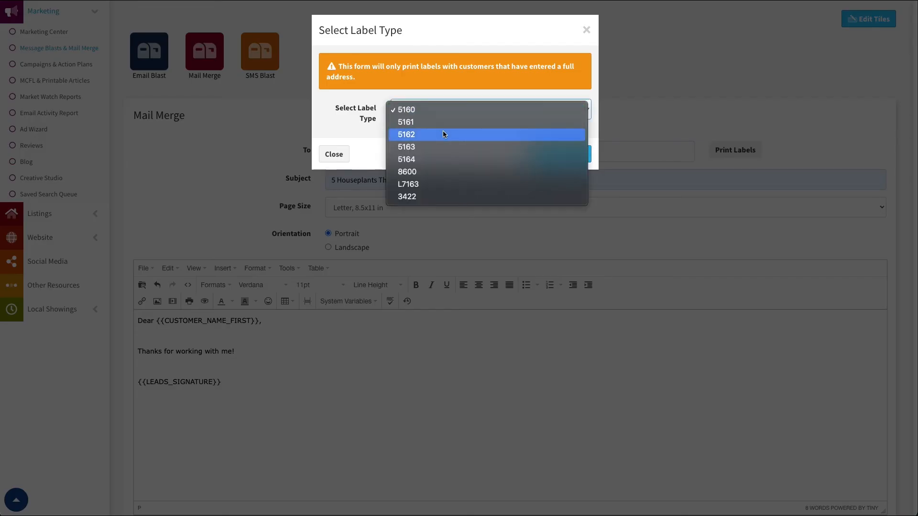
click(427, 134)
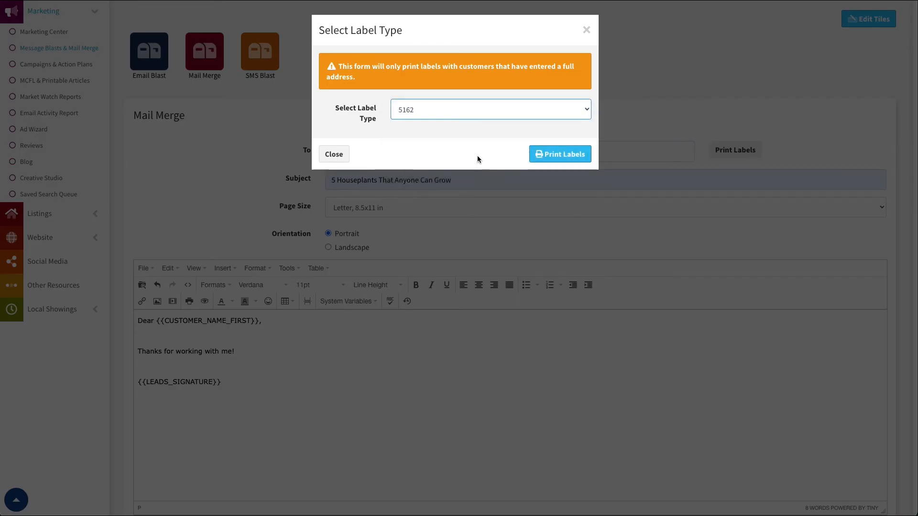
click(561, 154)
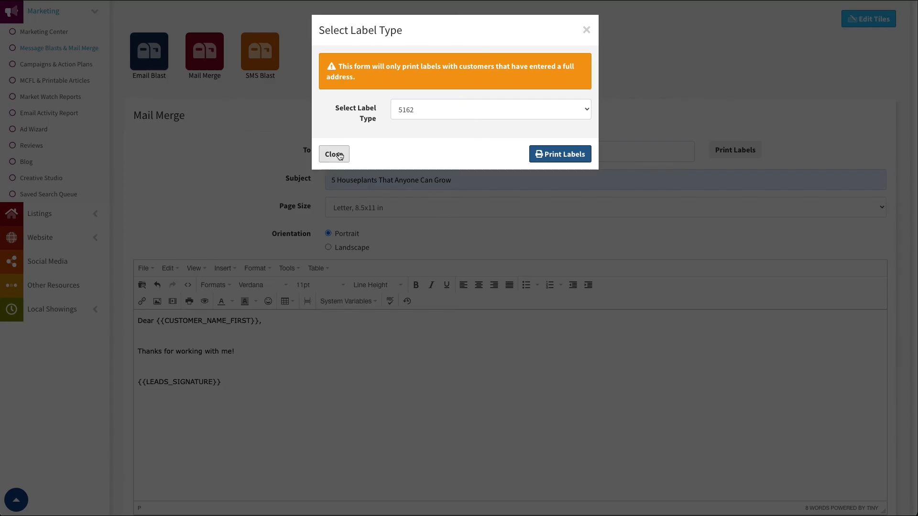
click(331, 155)
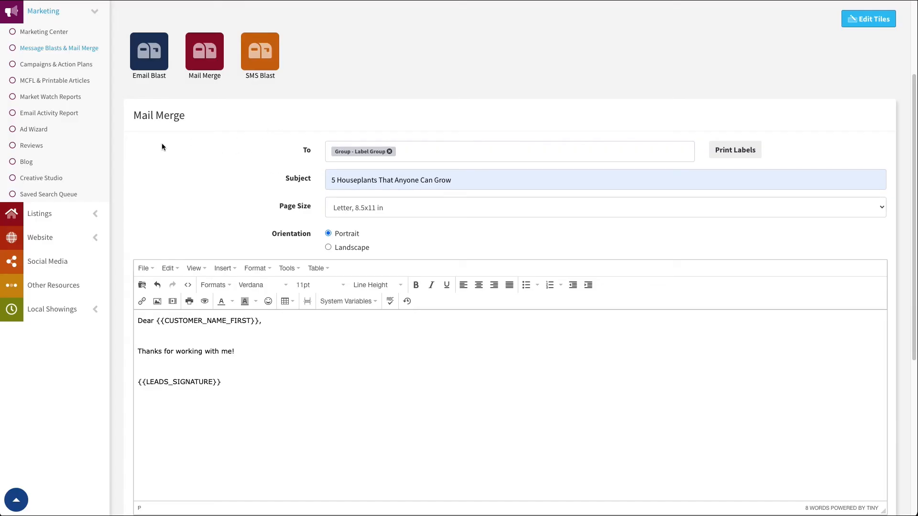
Step: Expand the saved drafts and templates and load the draft titled Test into the mail merge
scroll(152, 165, down, 6)
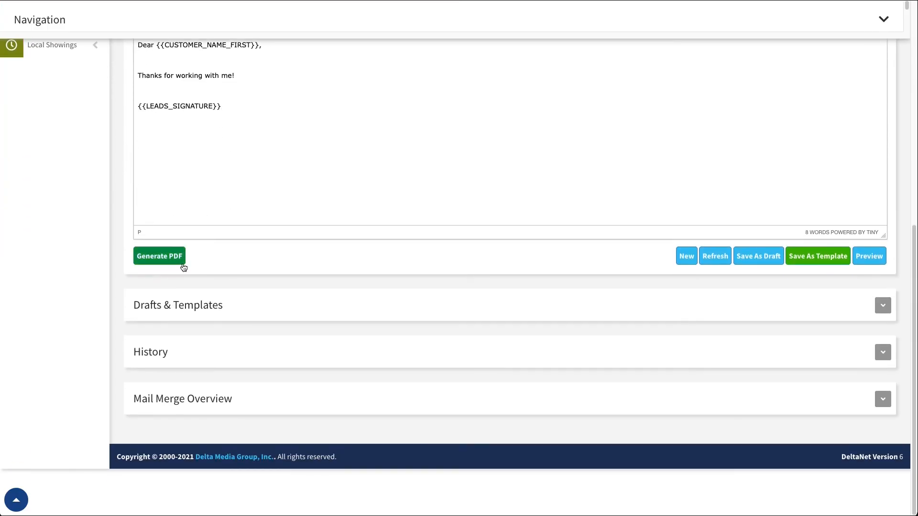
click(881, 305)
scroll(351, 358, down, 4)
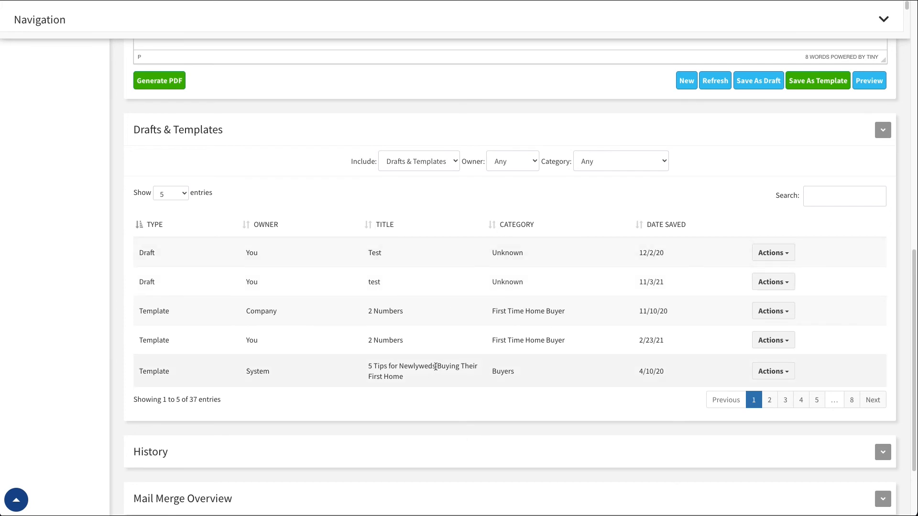
click(785, 258)
click(783, 268)
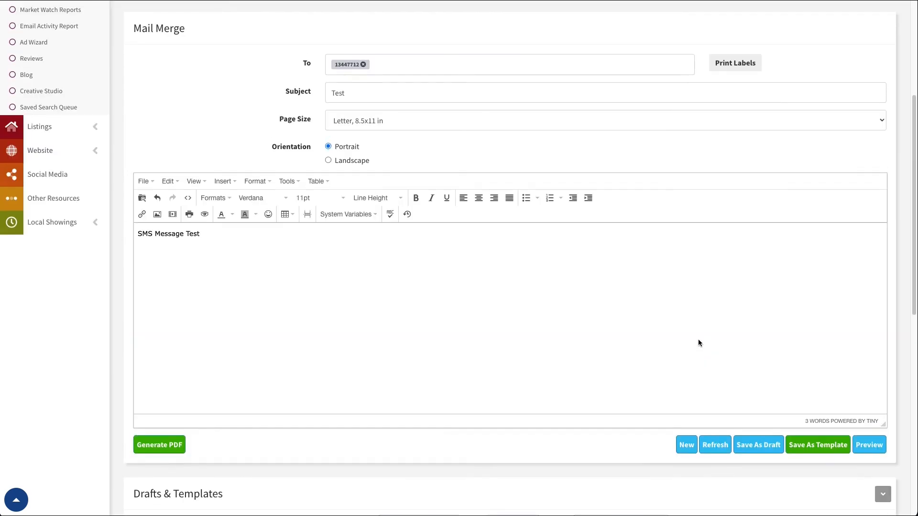
Step: Load the system template "5 Tips to Make Moving Day Easy" from the second page of saved drafts and templates
scroll(406, 343, down, 6)
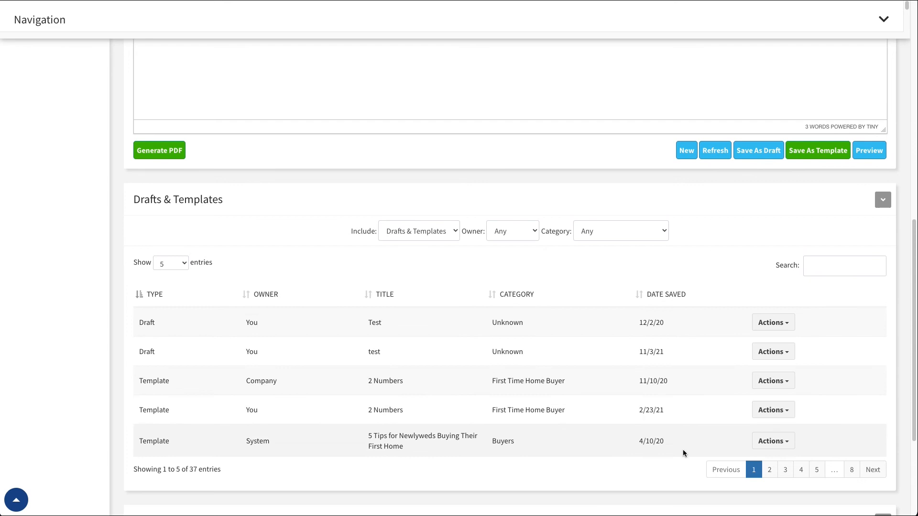
click(780, 468)
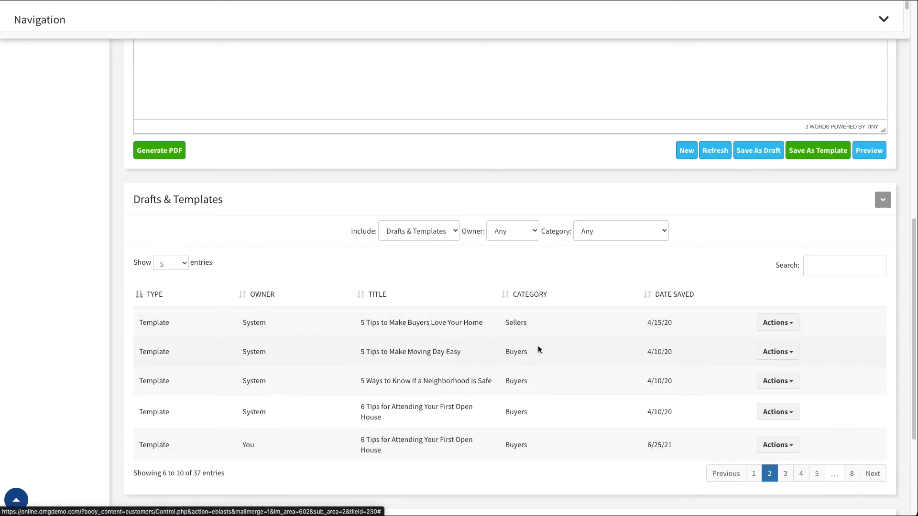
click(778, 351)
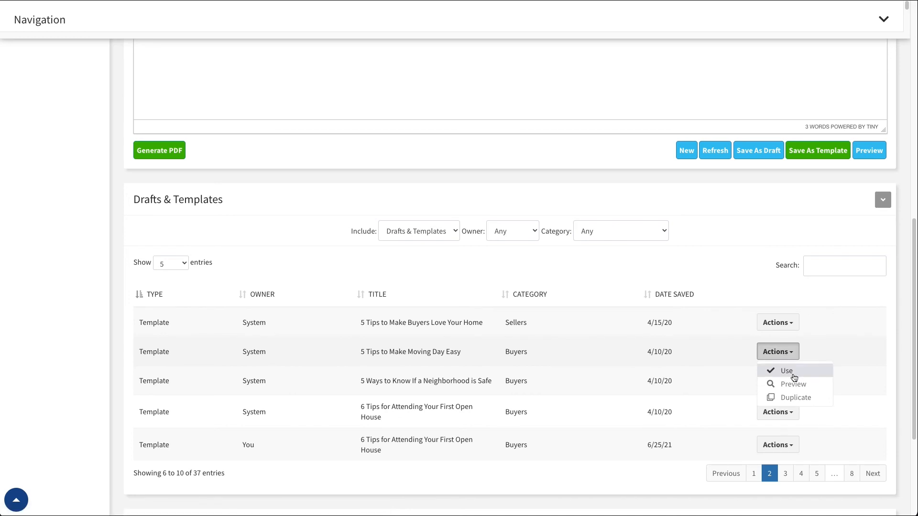
click(784, 371)
scroll(326, 272, down, 8)
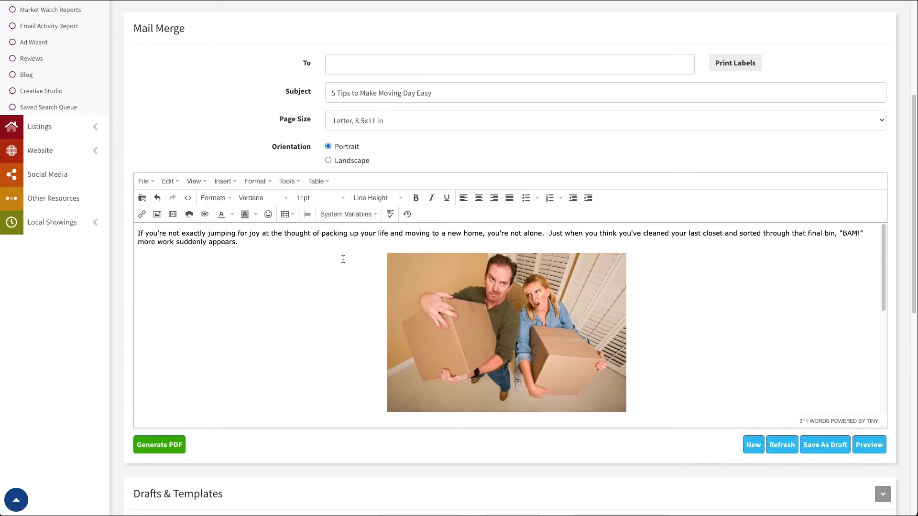
scroll(267, 249, up, 10)
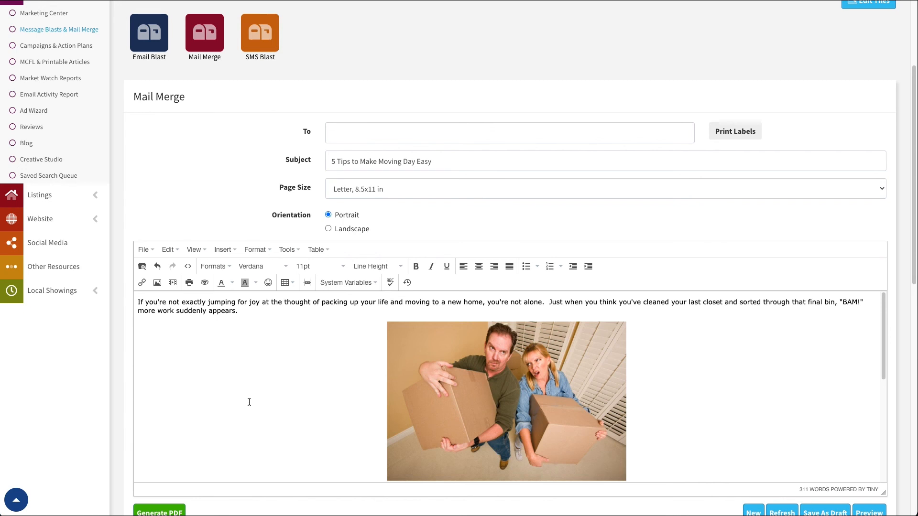
Step: Check the mail merge History and the Mail Merge Overview description, collapsing each section after viewing it
scroll(125, 419, down, 10)
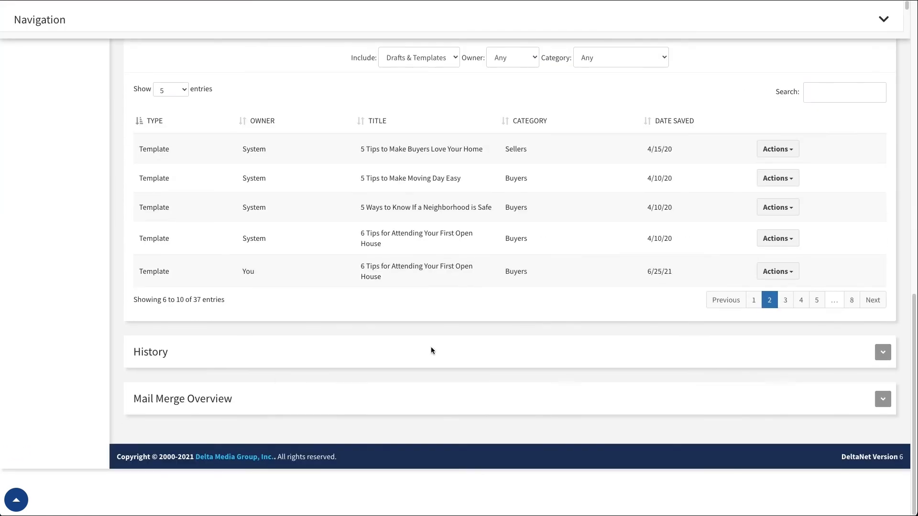
click(882, 353)
scroll(641, 350, down, 2)
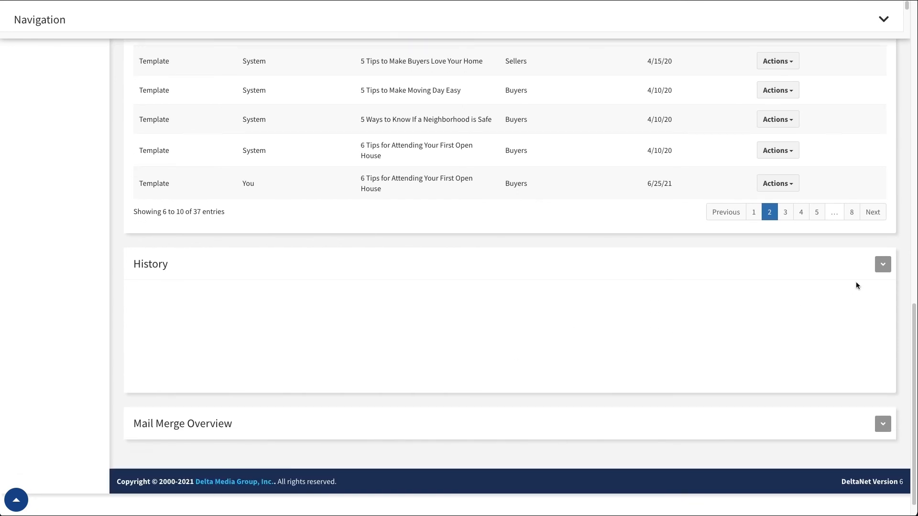
click(883, 264)
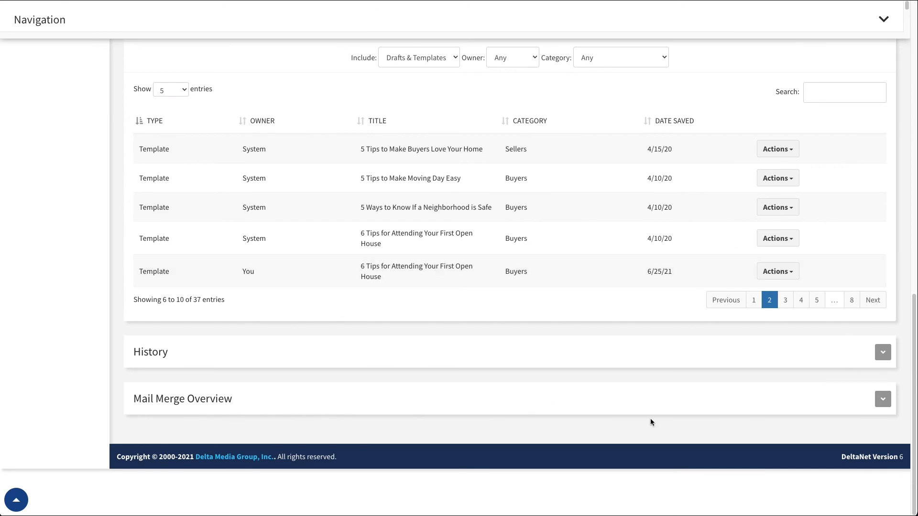
click(882, 398)
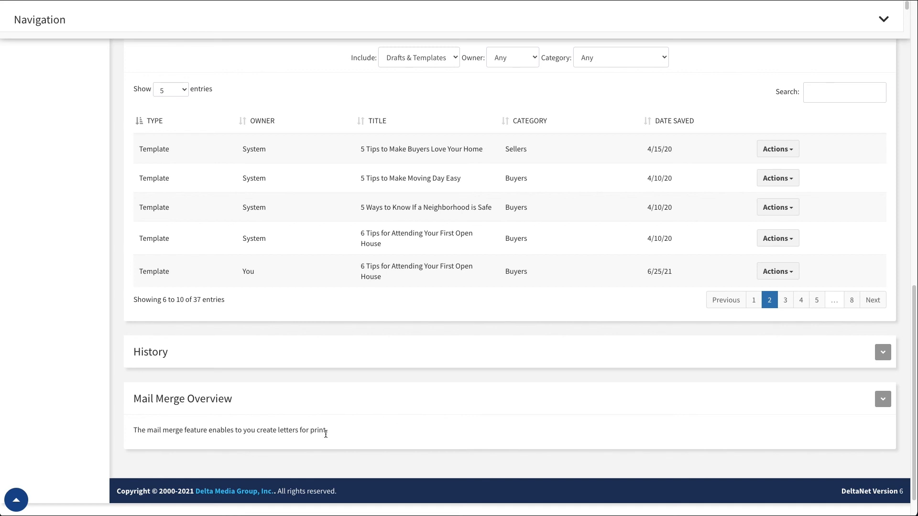
click(882, 399)
scroll(531, 333, up, 10)
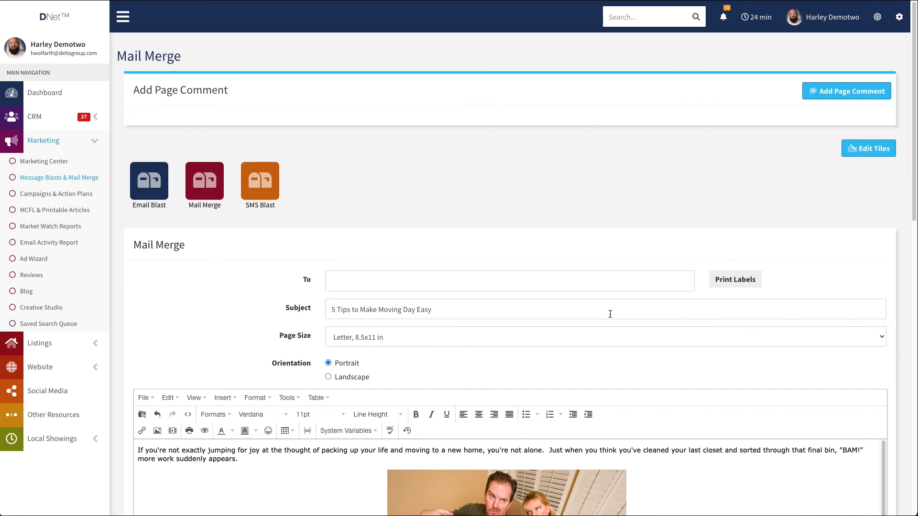
scroll(209, 236, down, 4)
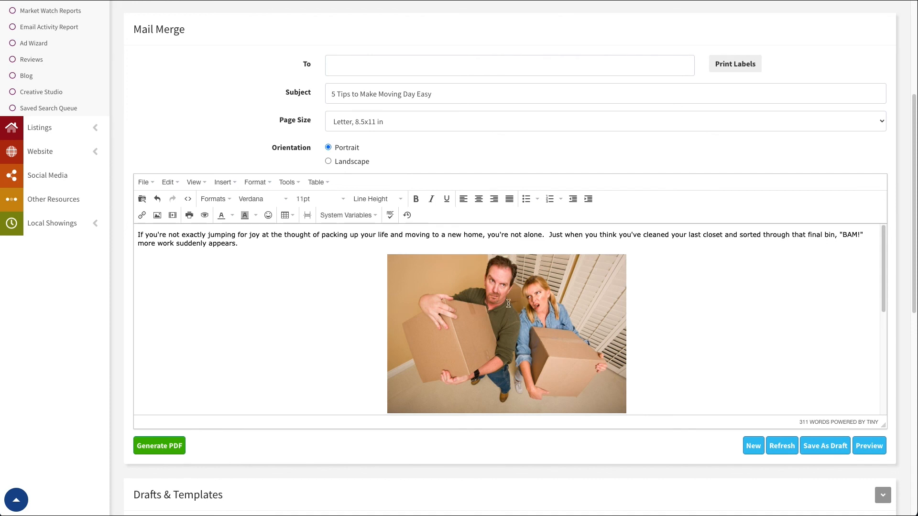
scroll(511, 313, up, 5)
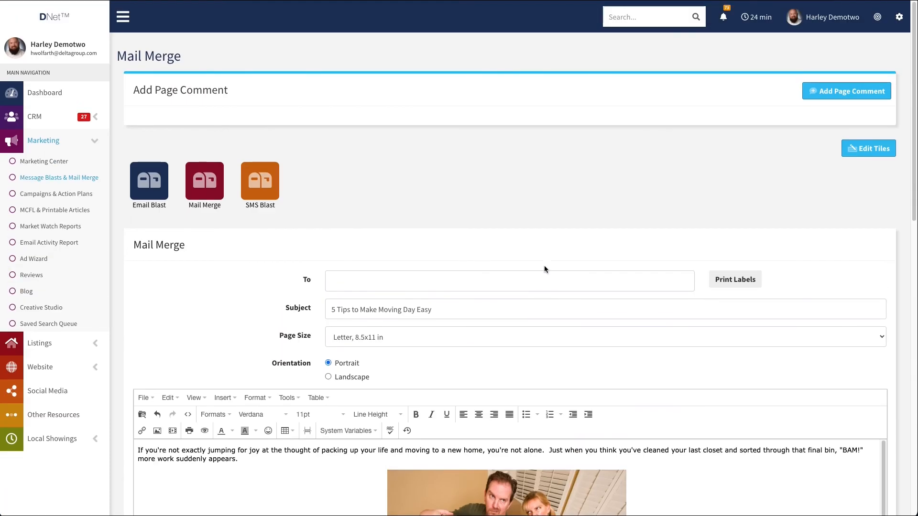